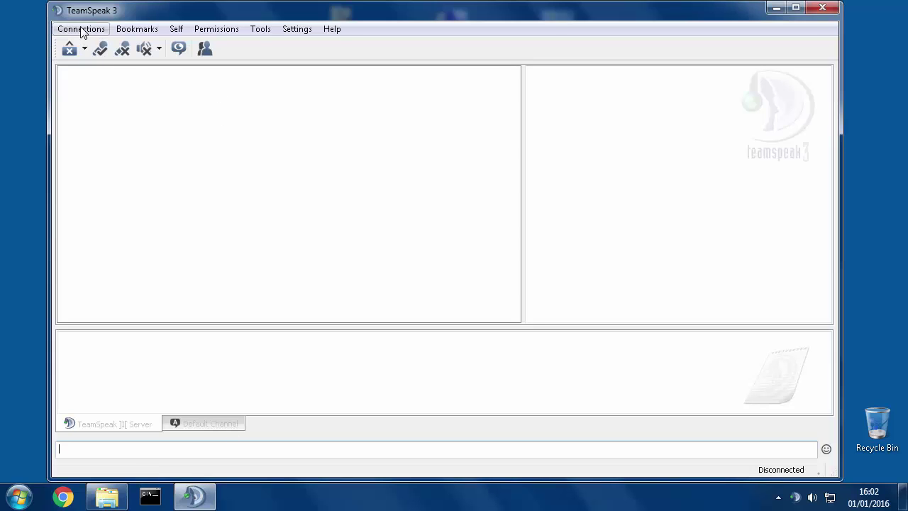
Connect to the server at 127.0.0.1 and select TeamSpeak User in the channel tree
click(70, 30)
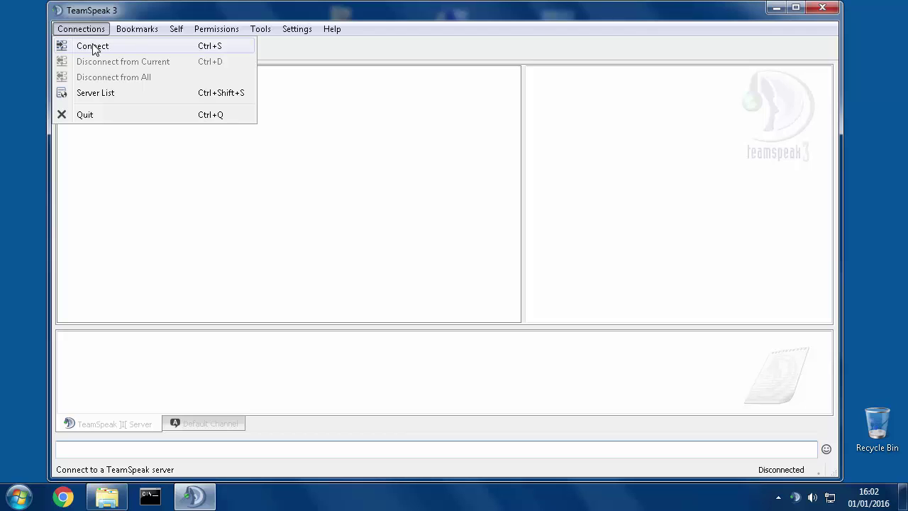
click(86, 47)
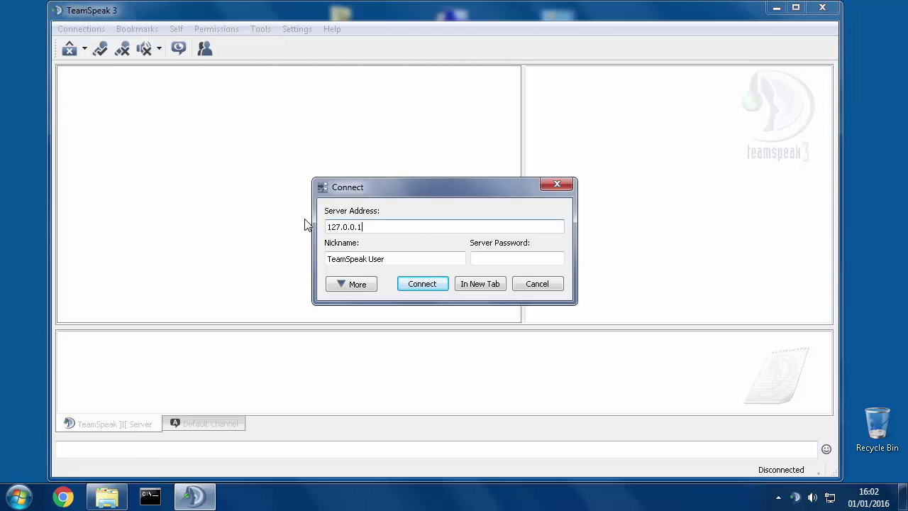
click(429, 284)
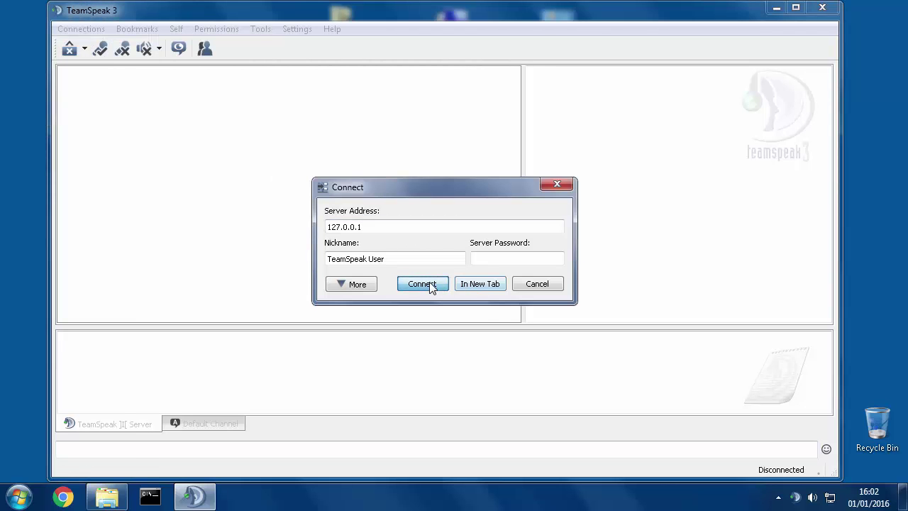
click(512, 99)
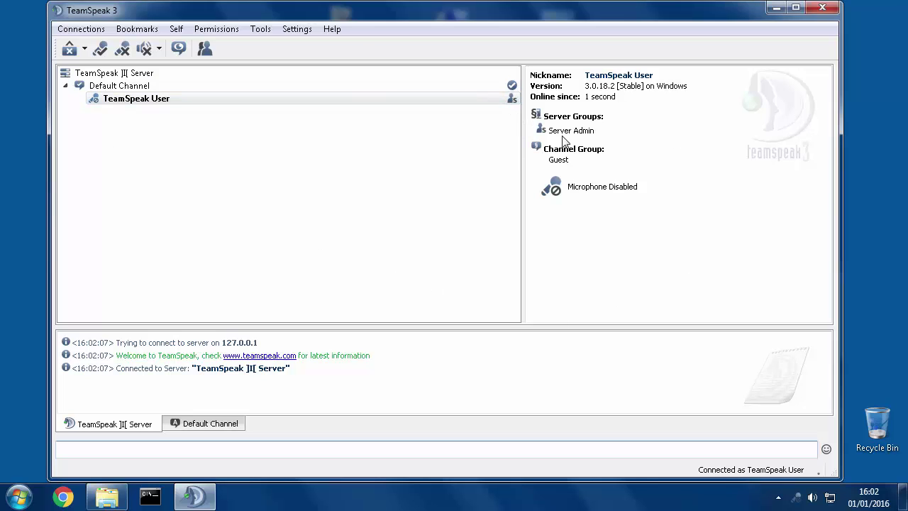
In Identities, rename Default Identity to Server Admin with a matching nickname
click(294, 34)
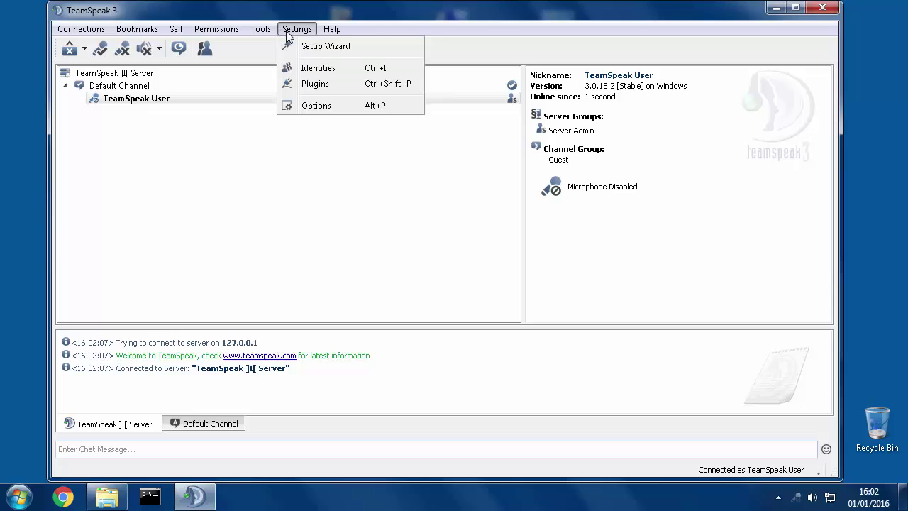
click(310, 70)
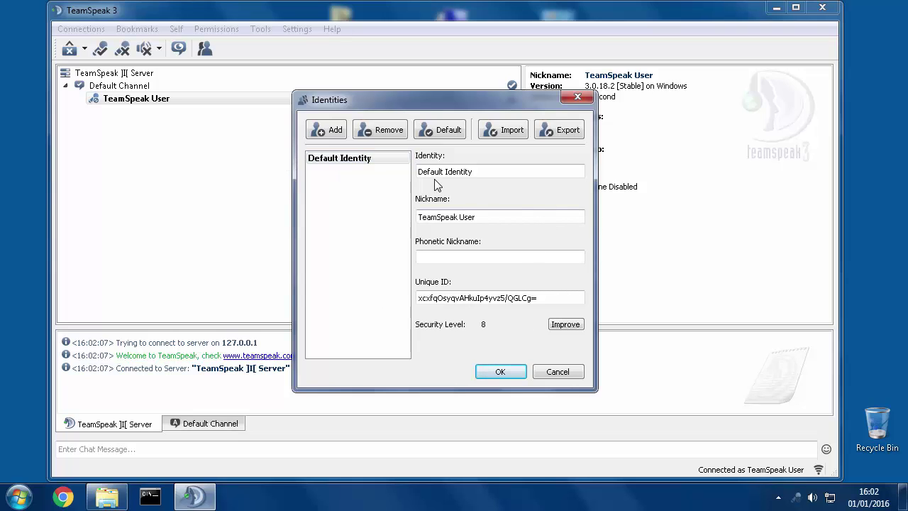
drag(503, 171, 310, 174)
drag(400, 103, 551, 56)
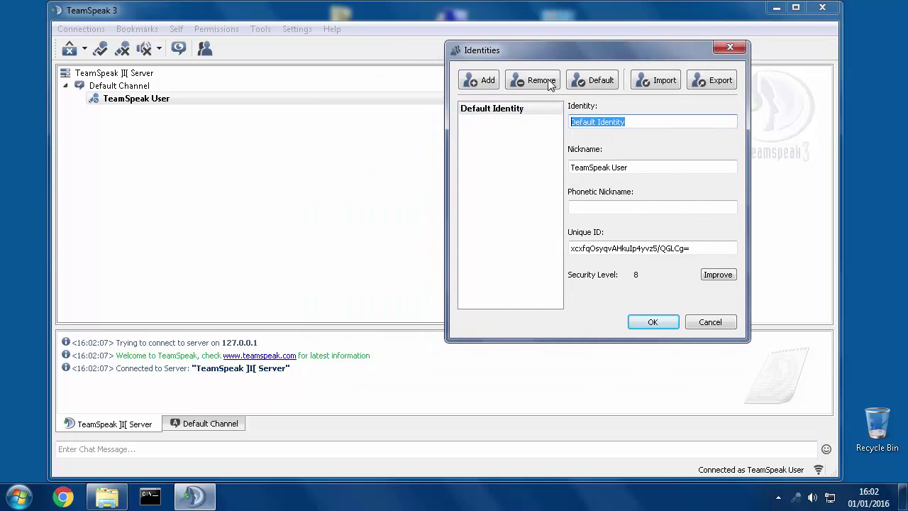
text(Server Admin)
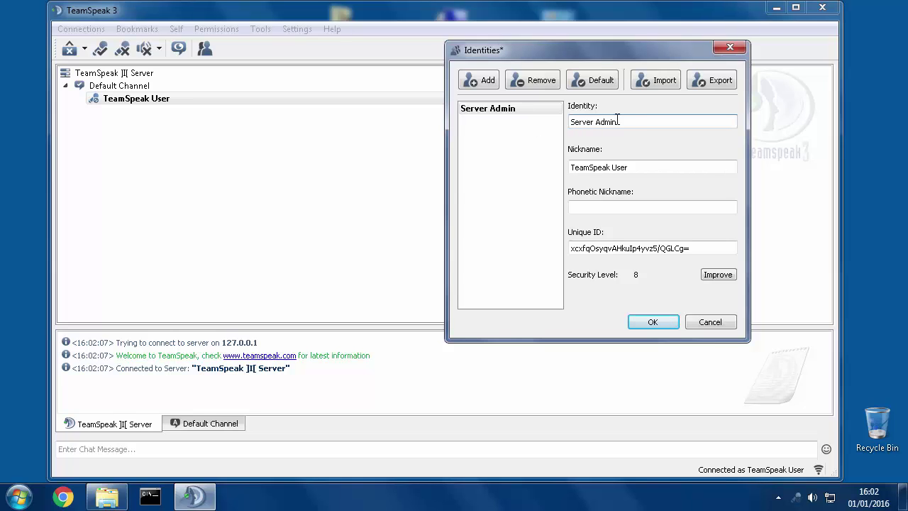
key(Tab)
text(Serv)
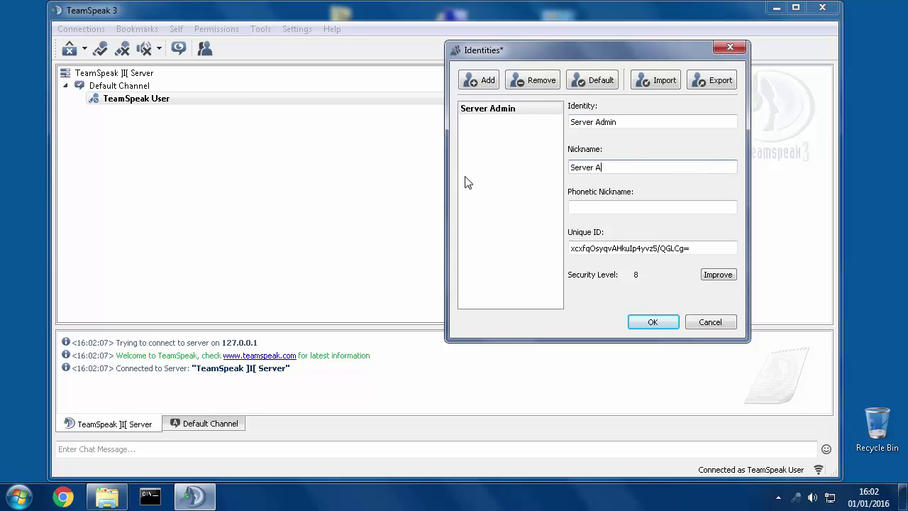
click(654, 323)
Add a new identity named Admin with nickname Admin
click(486, 81)
drag(614, 122, 576, 122)
drag(505, 100, 515, 107)
text(Admin)
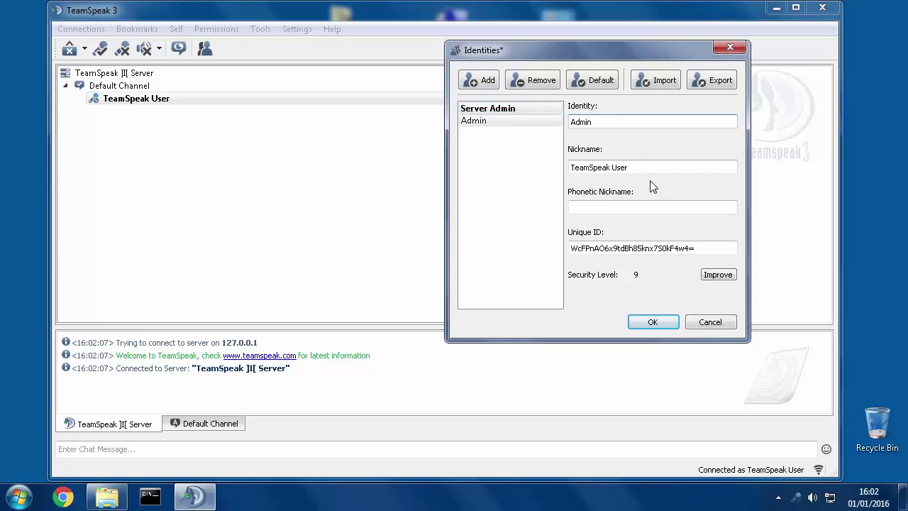
key(Tab)
text(Admin)
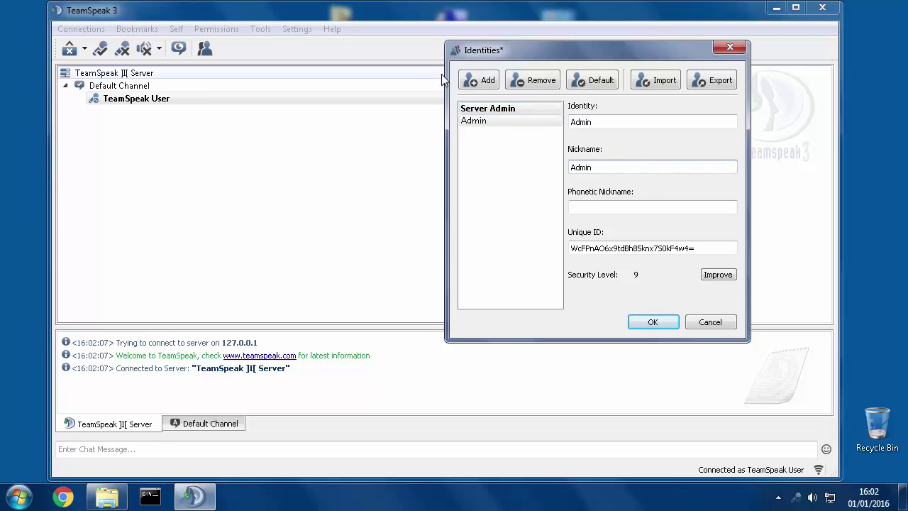
Add a new identity named Channel Admin with nickname Channel Admin
click(482, 82)
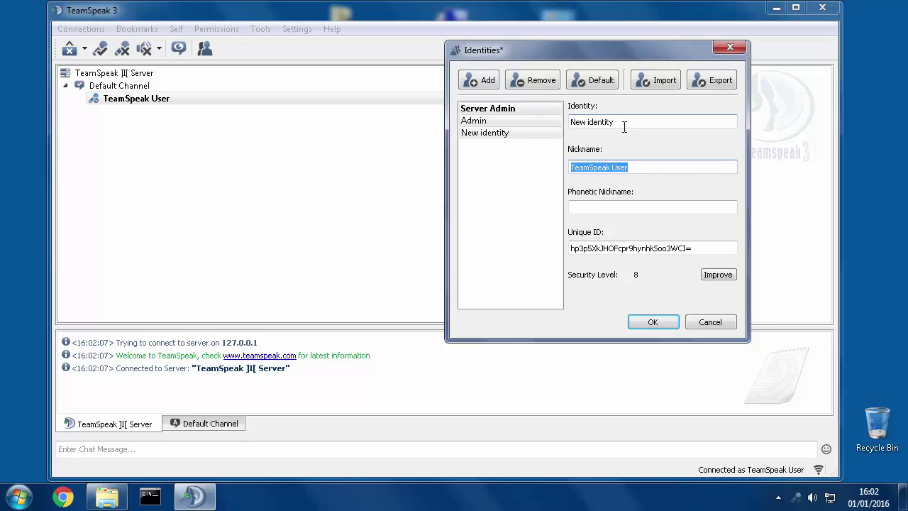
key(shift+Tab)
click(503, 122)
text(Channel Admin)
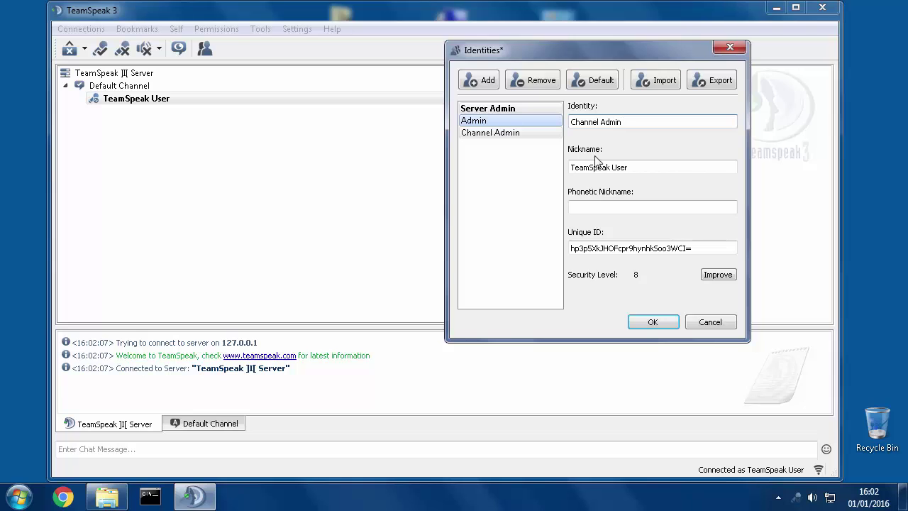
key(Tab)
text(Chann)
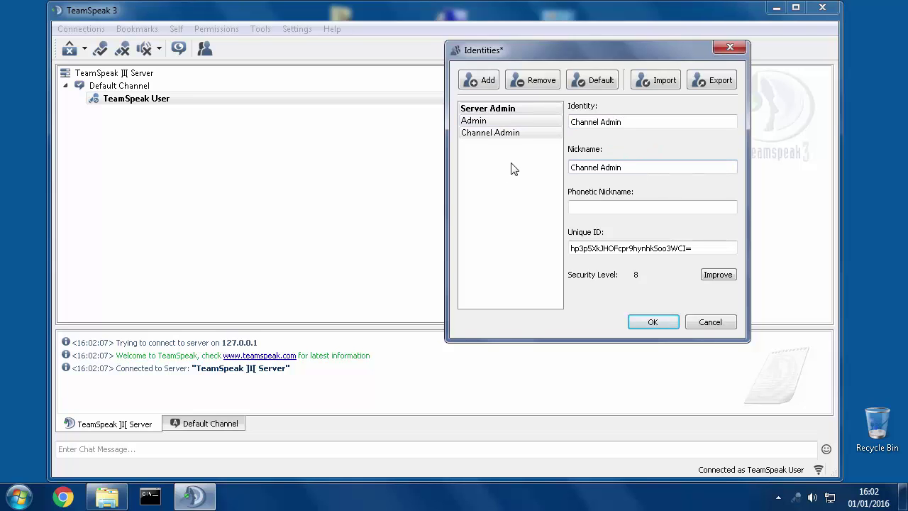
Review the Server Admin, Admin and Channel Admin identities and save them with OK
click(499, 112)
click(506, 134)
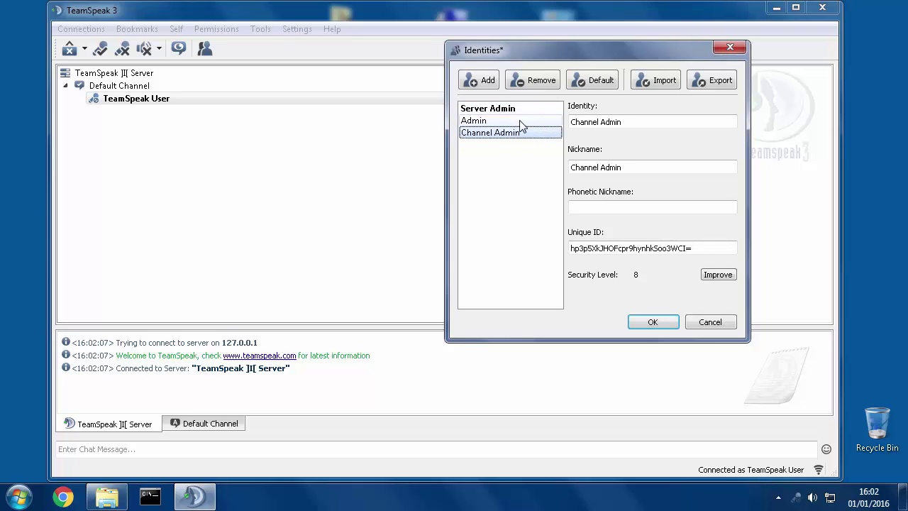
click(520, 122)
click(497, 108)
click(658, 326)
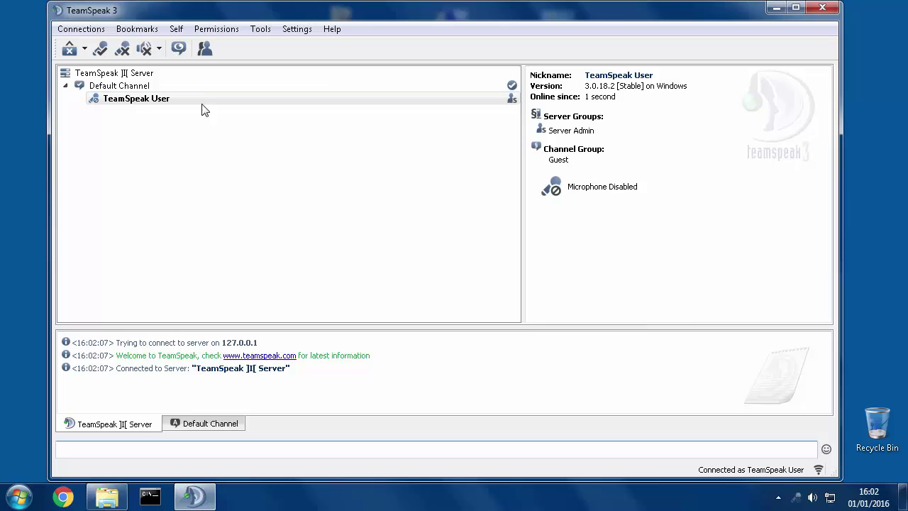
Connect to the same server in a new tab using the Admin identity
click(71, 32)
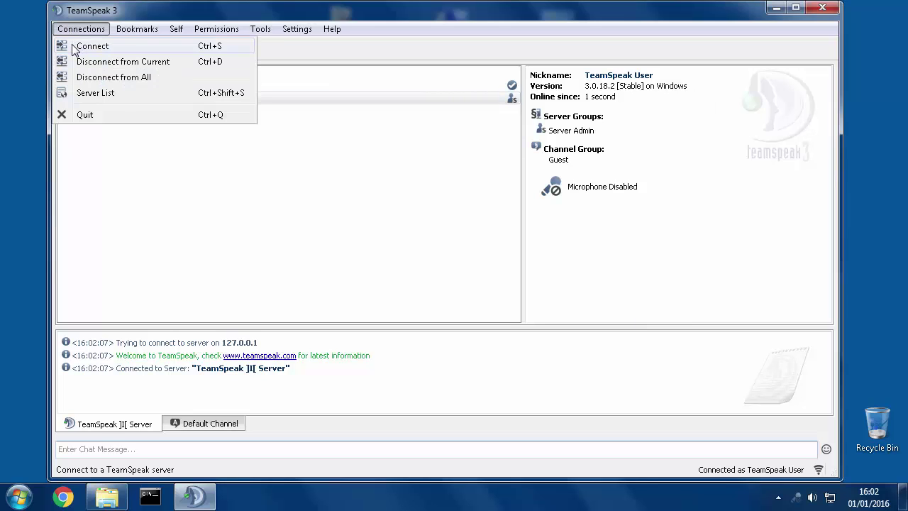
click(74, 47)
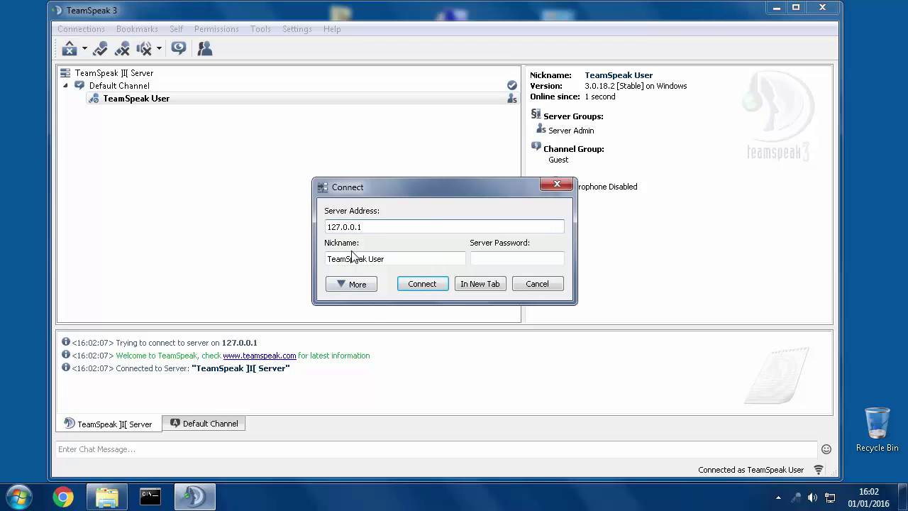
click(355, 289)
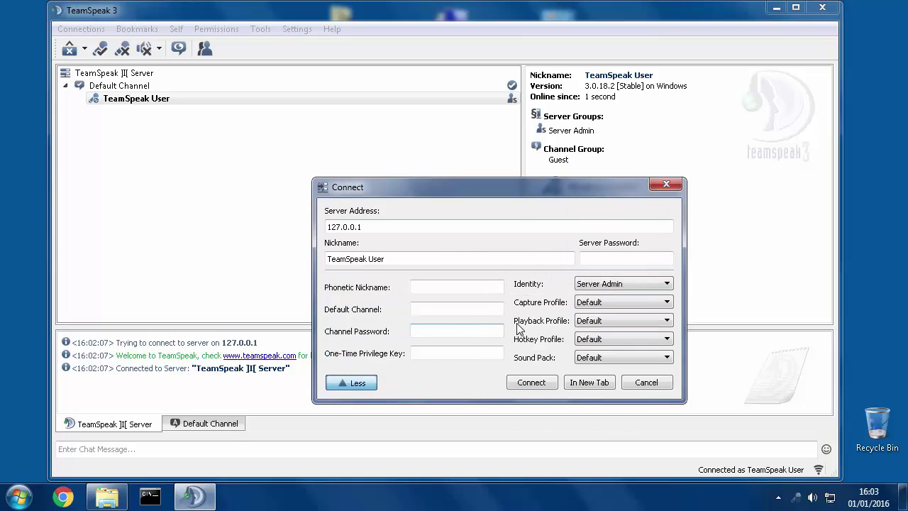
click(599, 285)
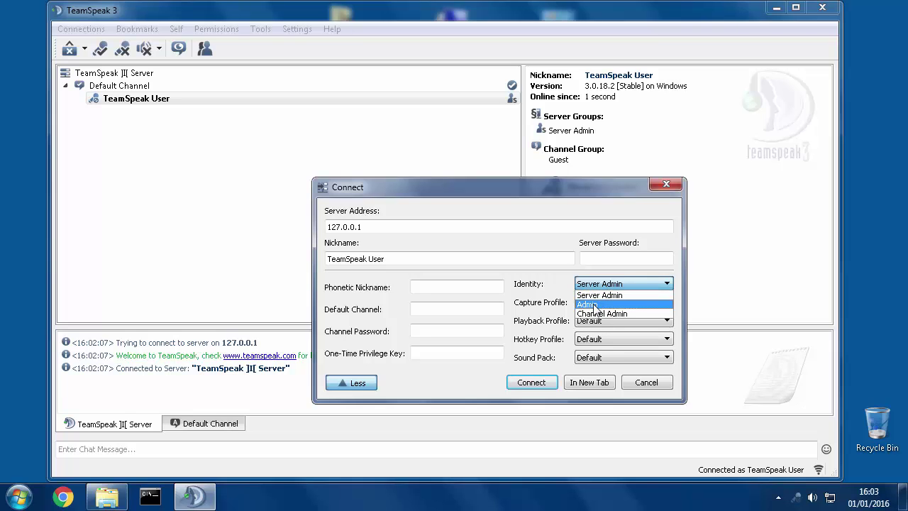
click(594, 305)
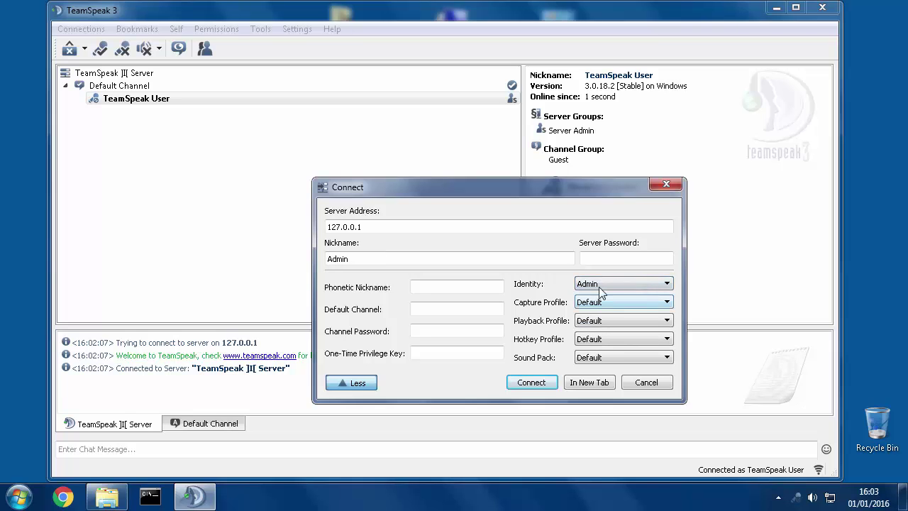
click(593, 389)
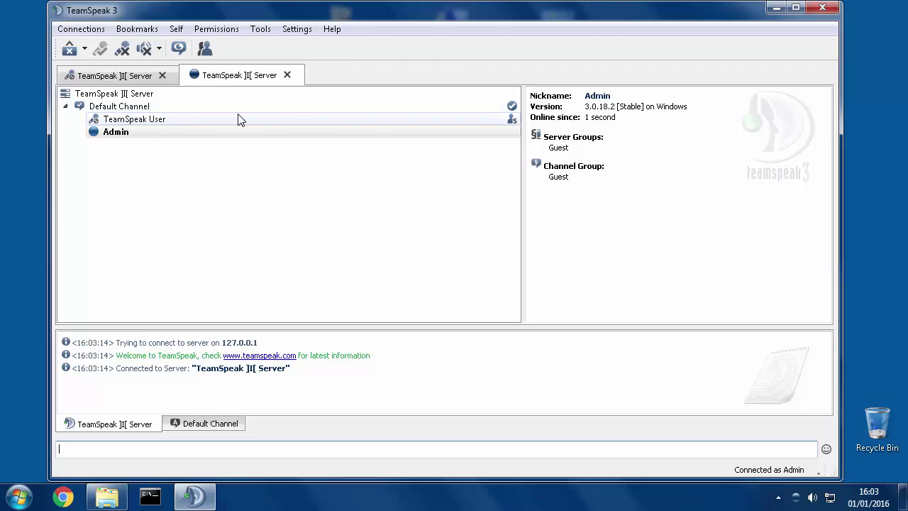
From the first tab, add the Admin client to the Admin server group and check both tabs
click(513, 120)
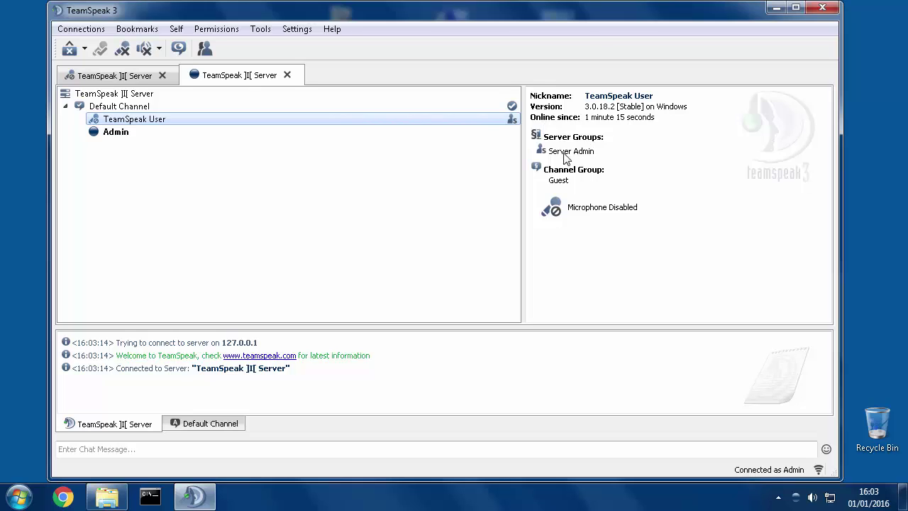
click(134, 134)
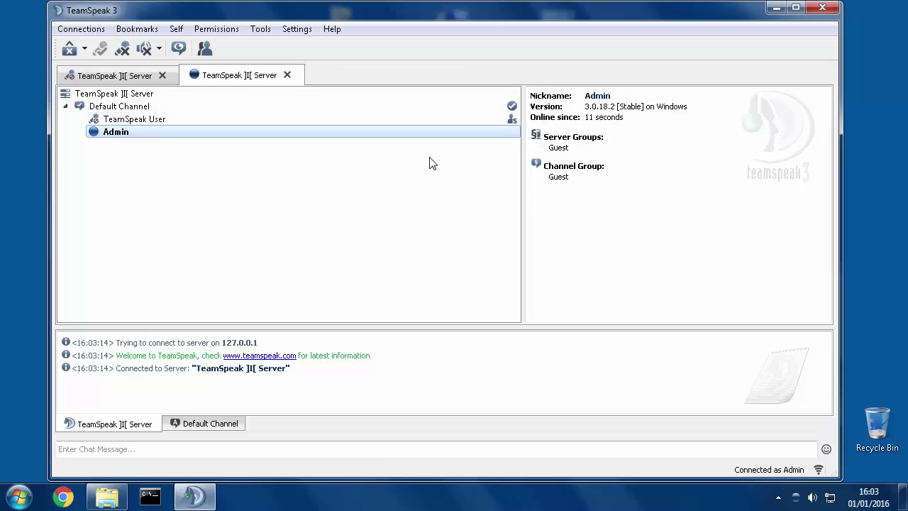
click(105, 76)
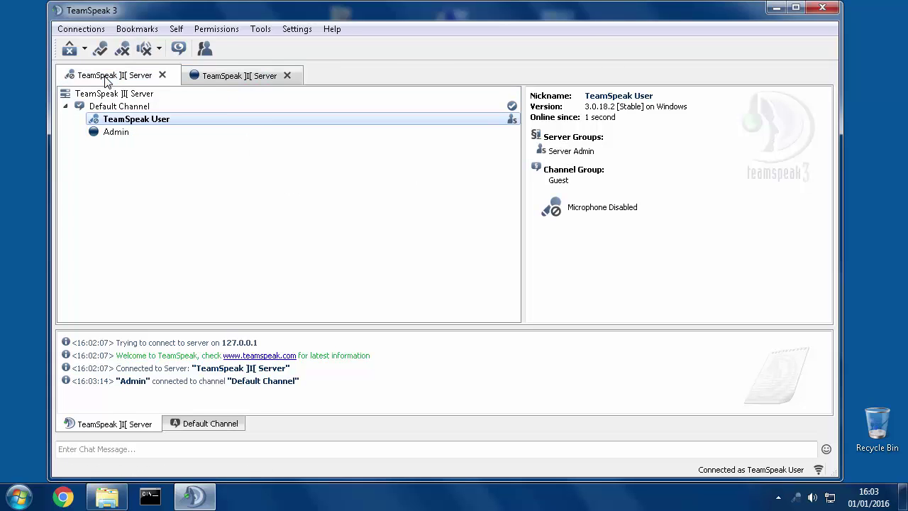
right_click(108, 135)
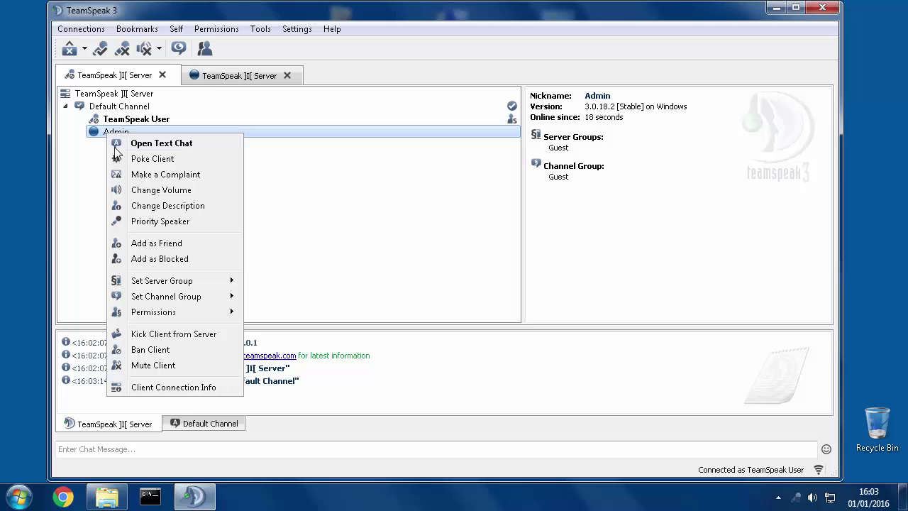
mouse_move(155, 283)
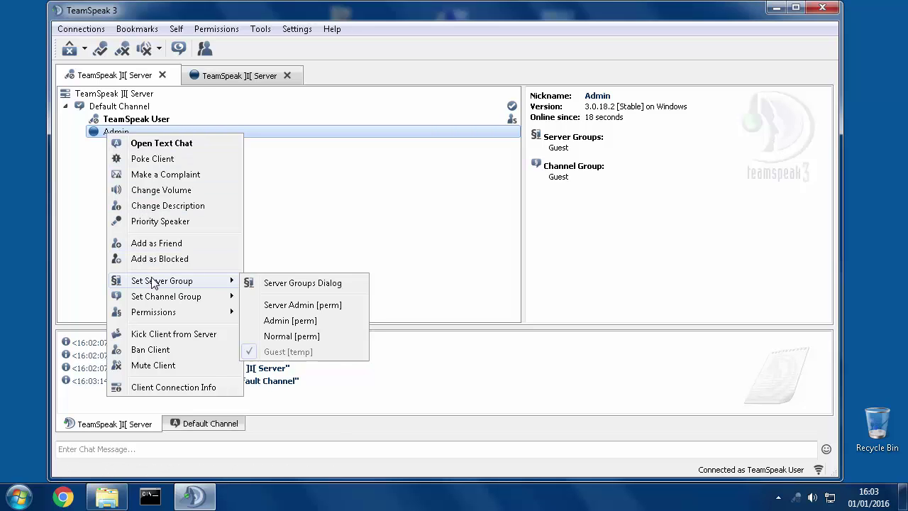
click(299, 328)
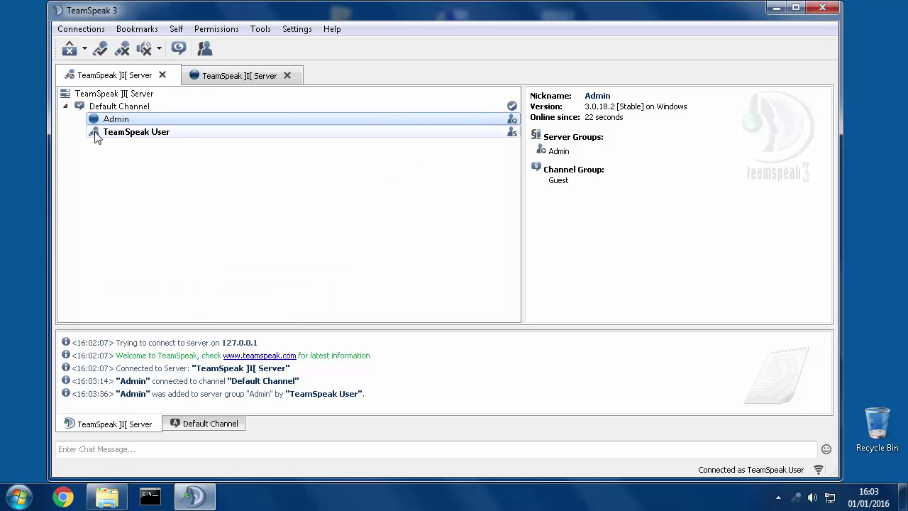
click(228, 75)
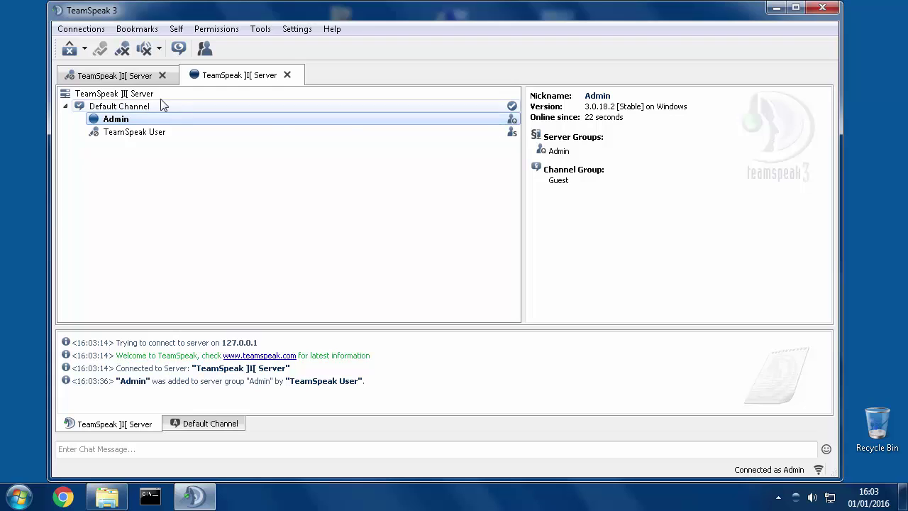
click(102, 79)
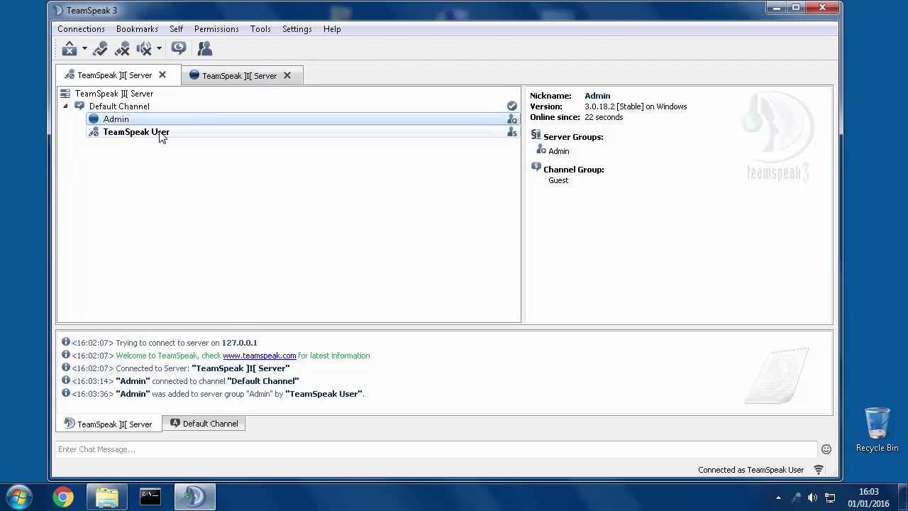
click(514, 134)
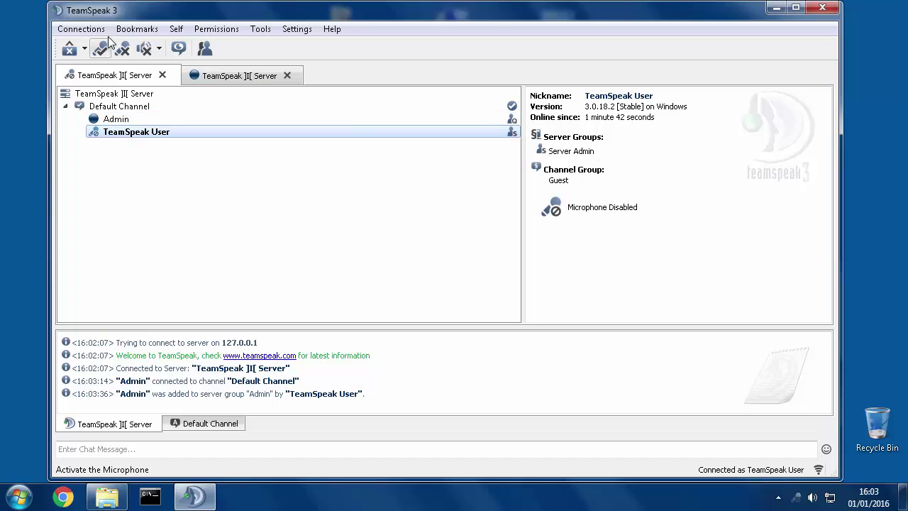
Connect in a new tab with the Channel Admin identity, then return to the first tab
click(85, 30)
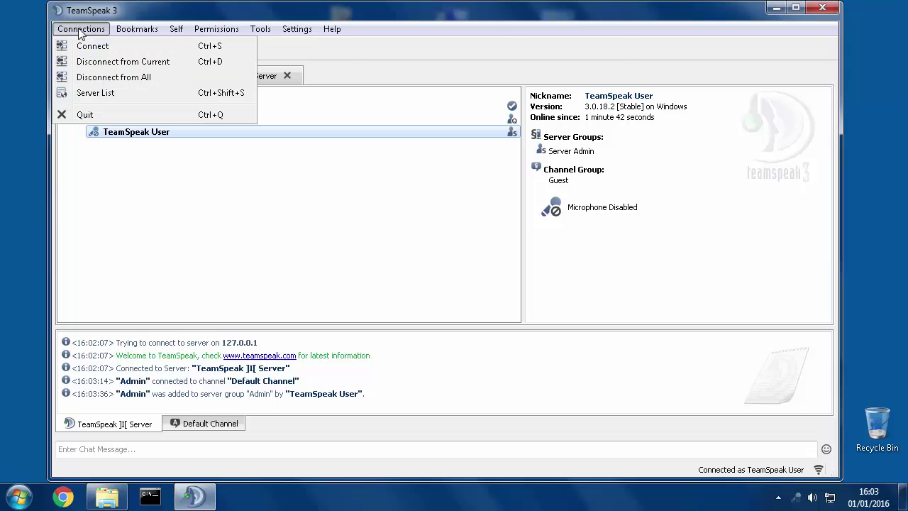
click(79, 46)
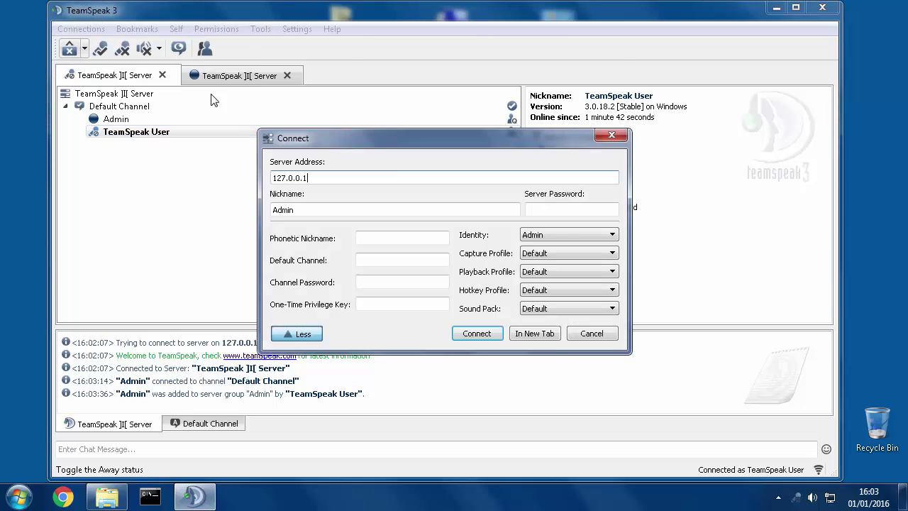
click(552, 236)
click(539, 265)
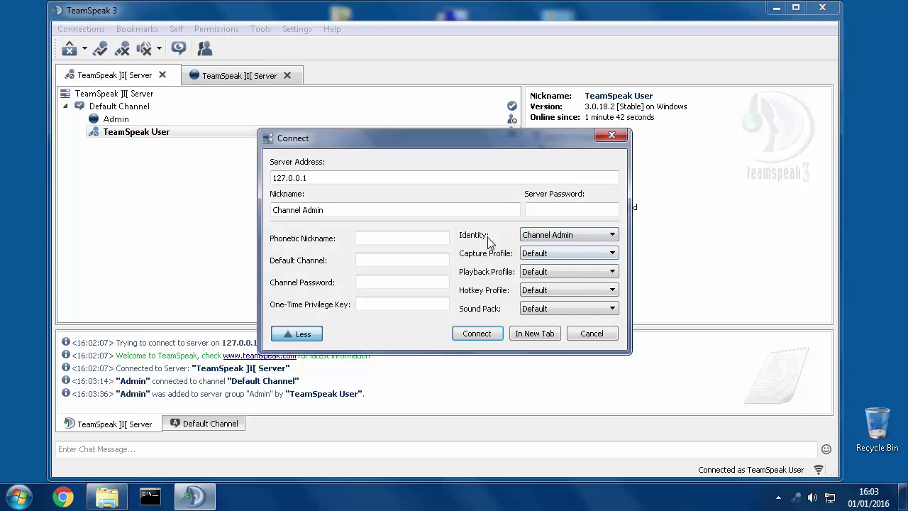
click(536, 333)
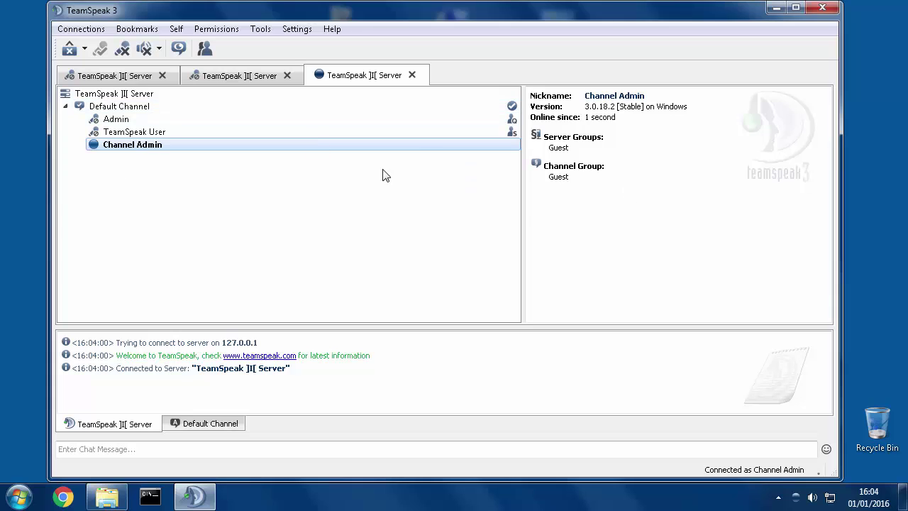
click(82, 78)
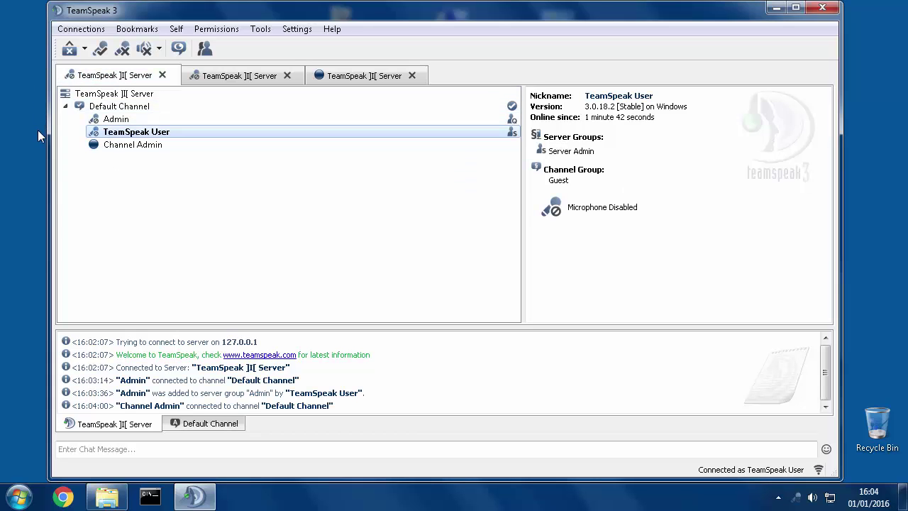
Set the Channel Admin client's channel group to Channel Admin
click(110, 149)
right_click(109, 147)
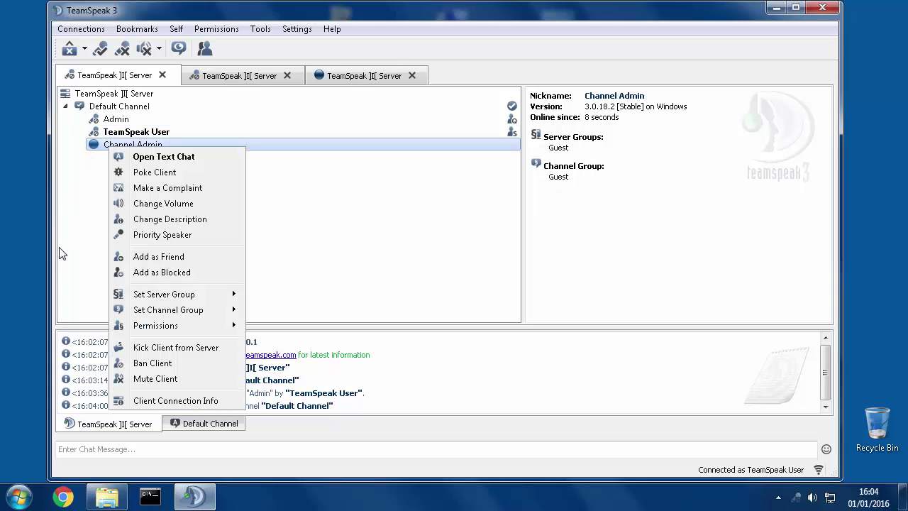
mouse_move(172, 311)
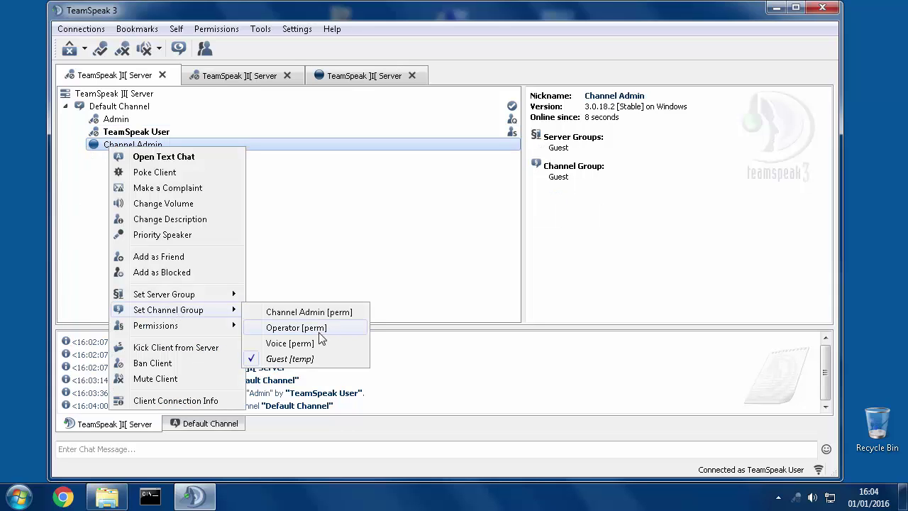
click(307, 316)
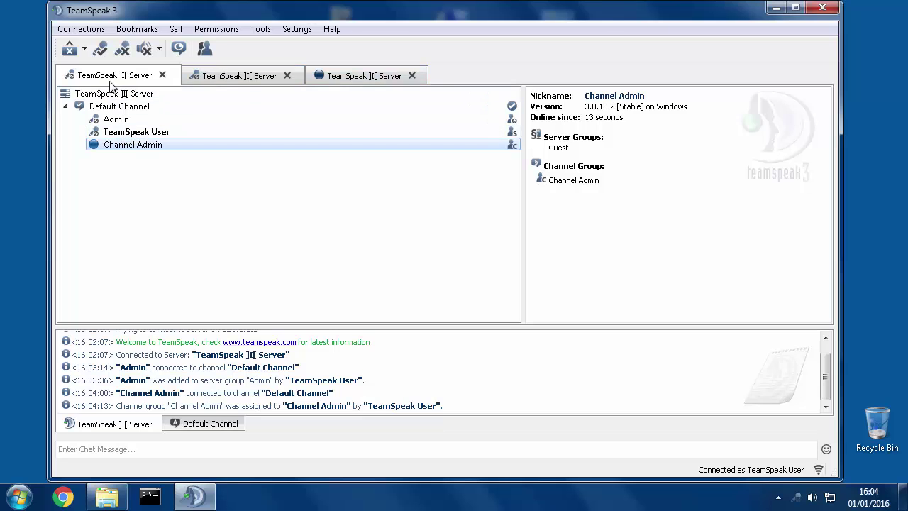
Inspect the Channel Groups tab of the Permissions window, then close it
click(215, 32)
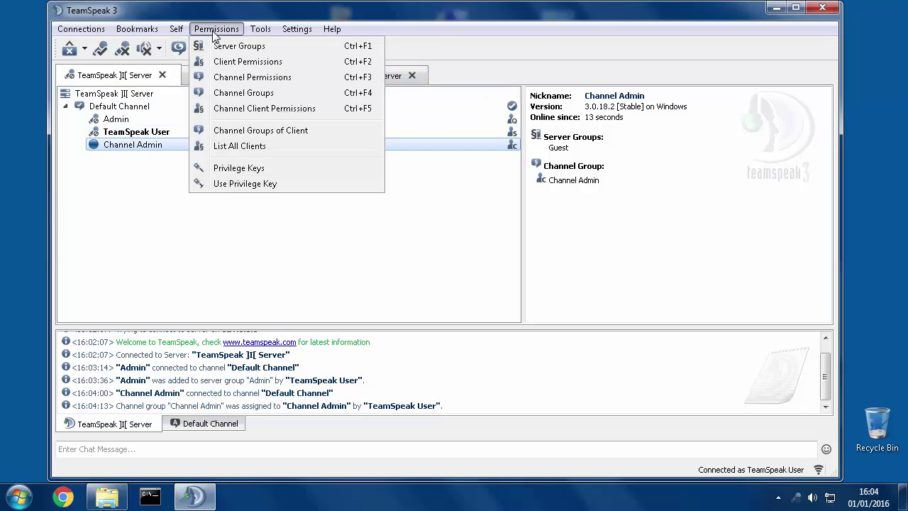
click(239, 45)
click(484, 61)
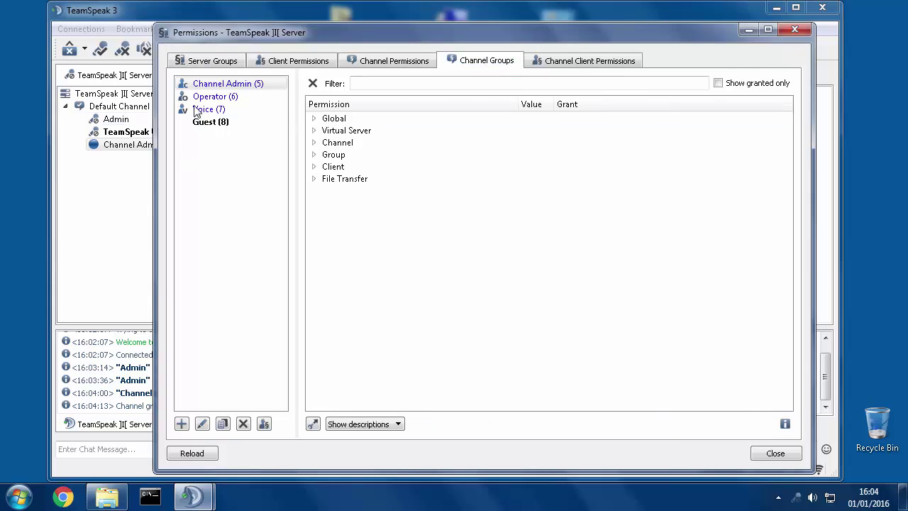
key(Escape)
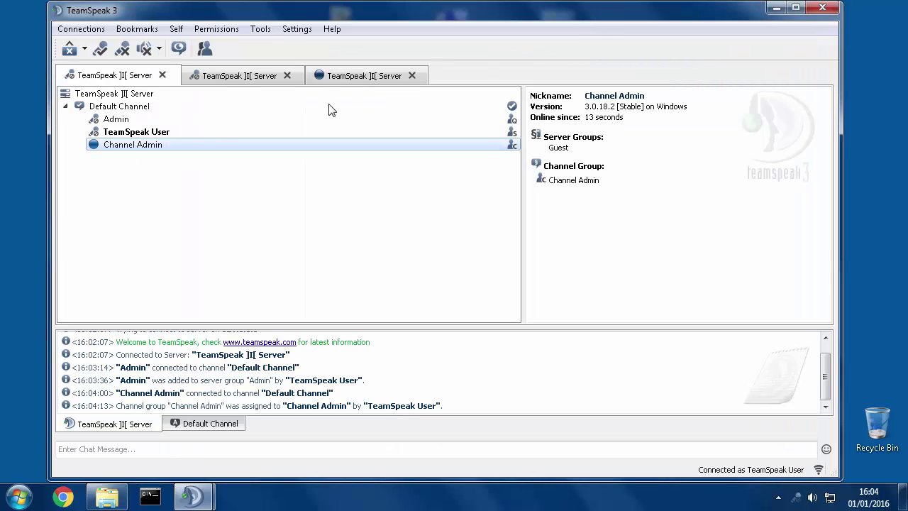
Switch between tabs and finish on the Channel Admin connection's tab
click(358, 78)
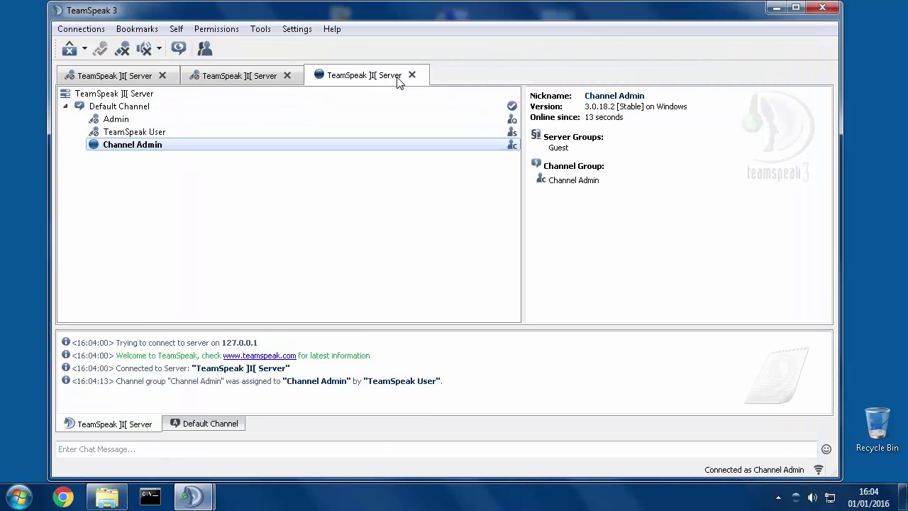
mouse_move(515, 145)
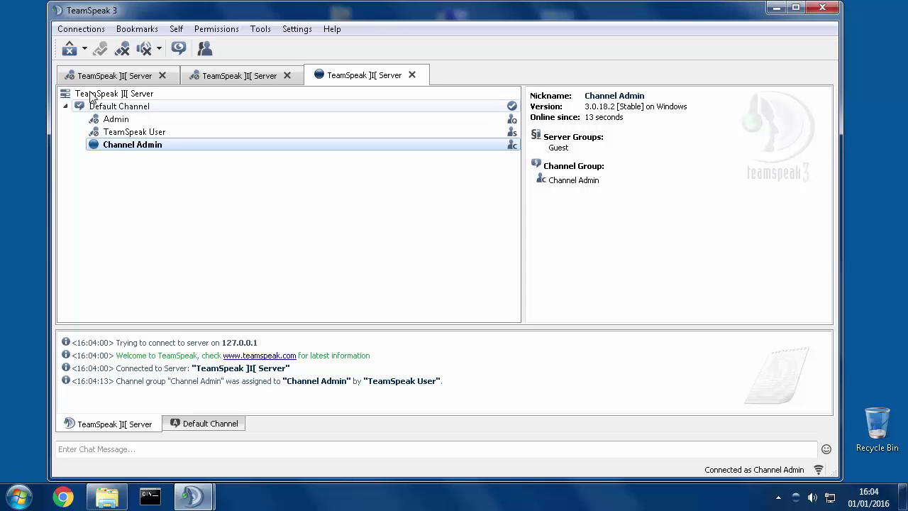
click(103, 76)
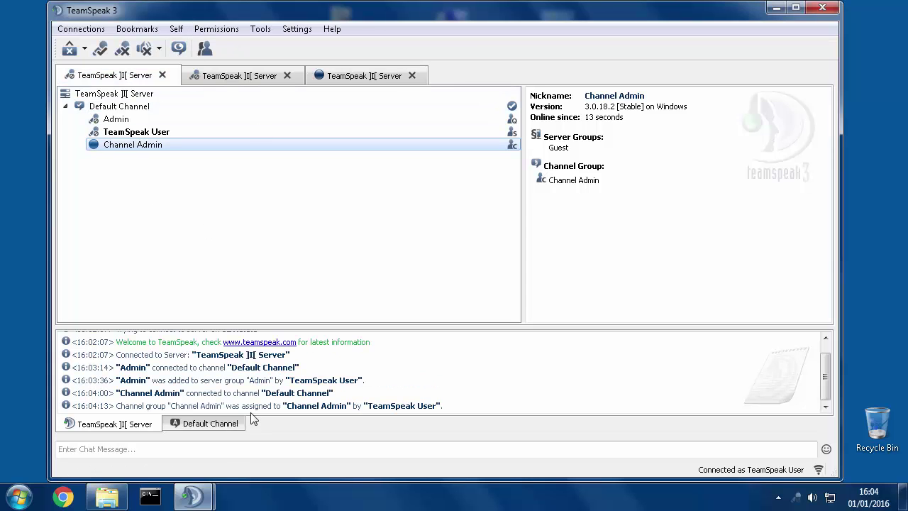
mouse_move(191, 496)
click(308, 431)
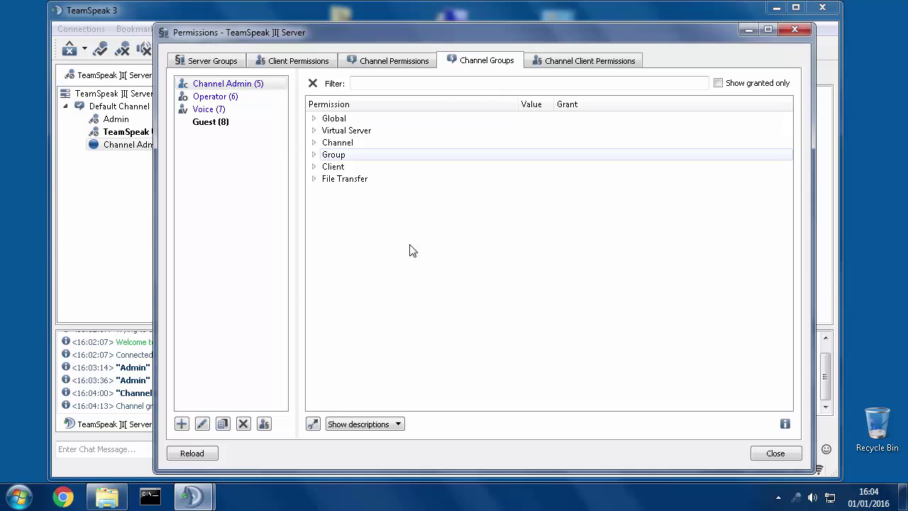
click(221, 18)
click(361, 77)
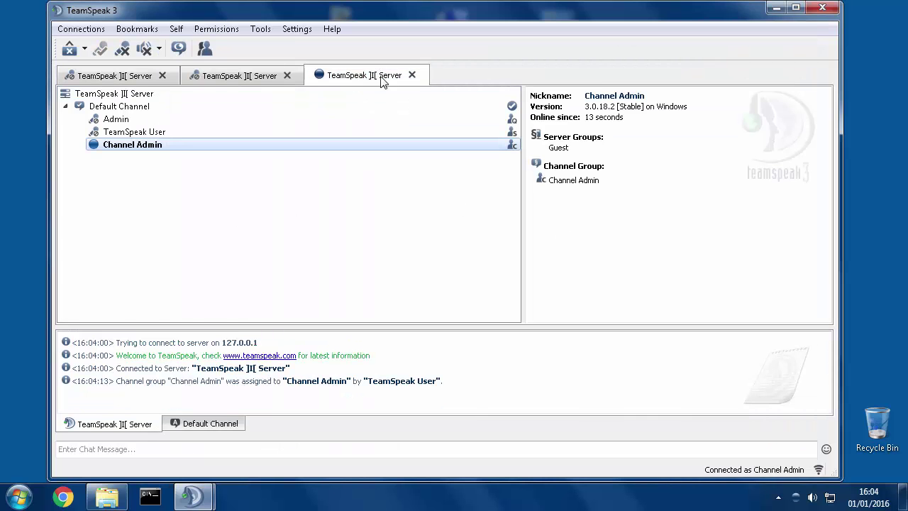
Close the Channel Admin and Admin connection tabs
click(239, 77)
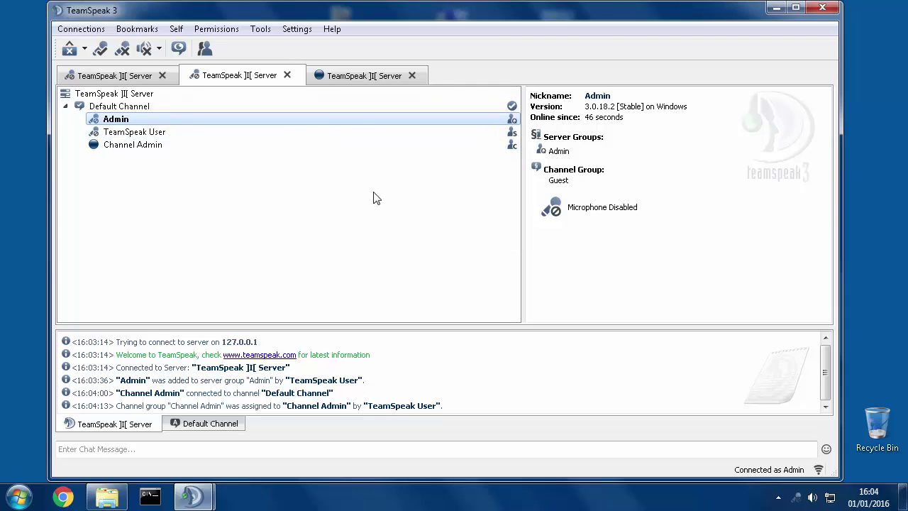
click(111, 76)
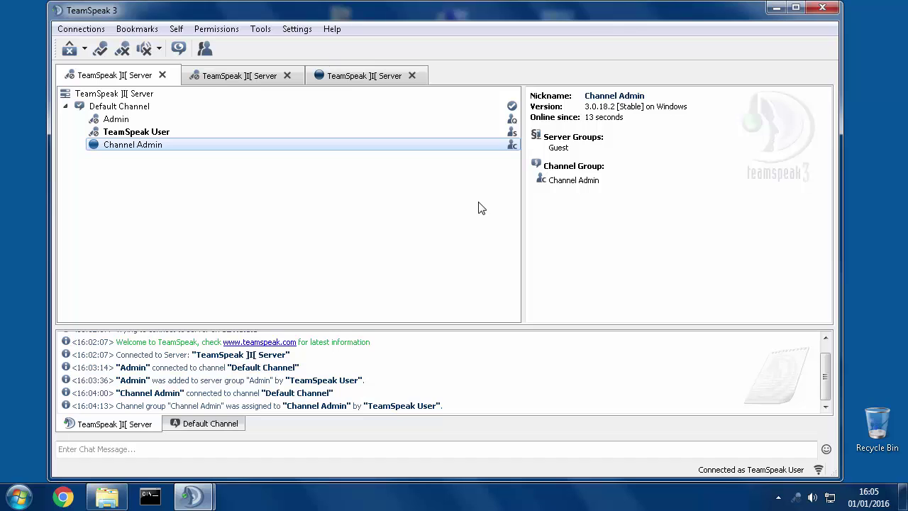
click(80, 29)
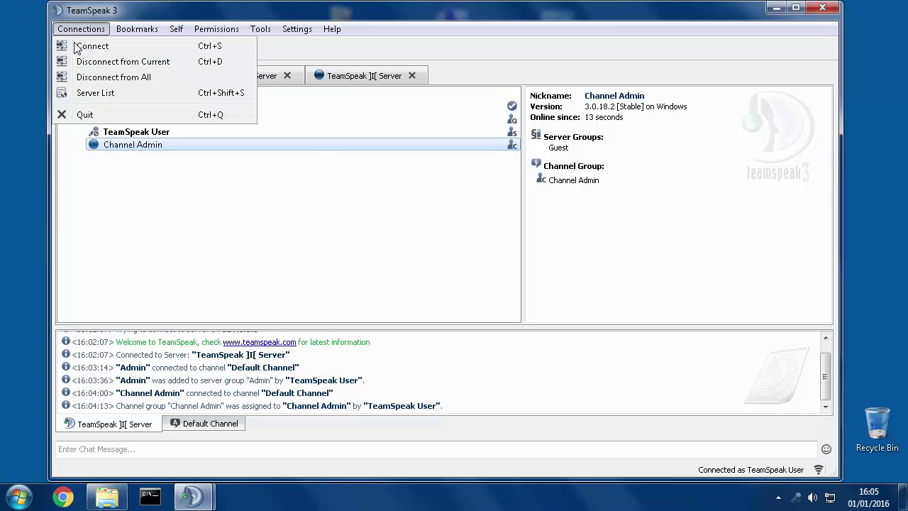
click(88, 31)
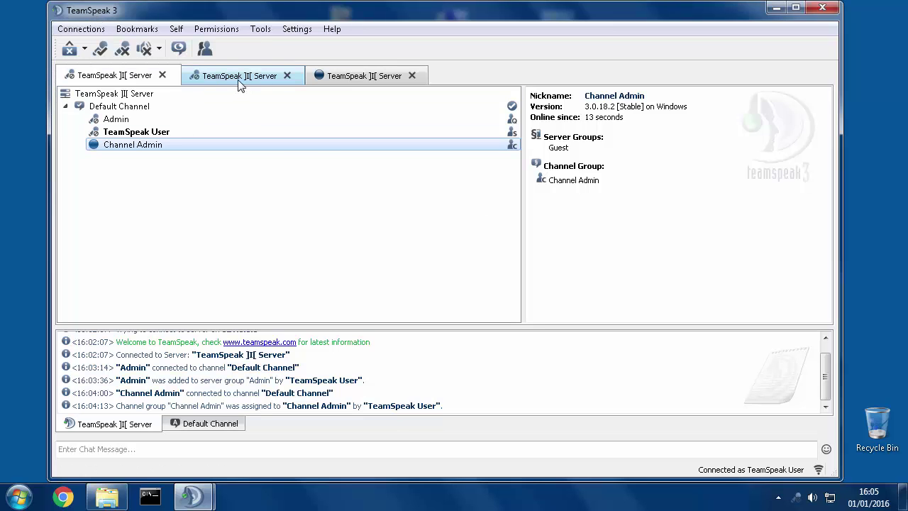
middle_click(369, 81)
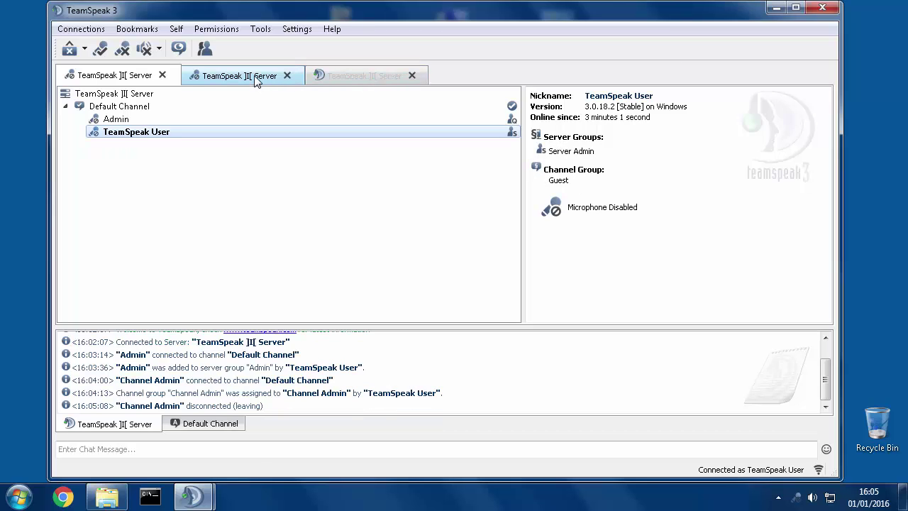
middle_click(254, 75)
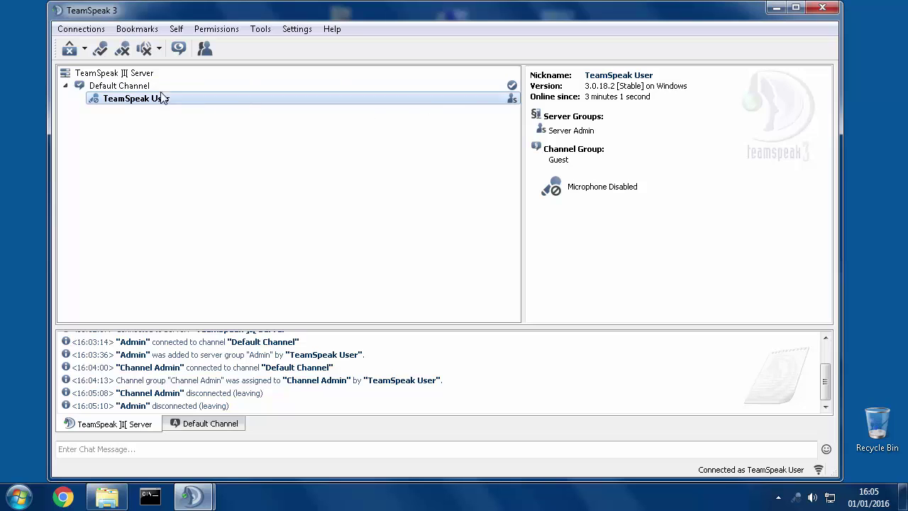
Reconnect to the server using the Server Admin identity
click(80, 29)
click(82, 47)
click(588, 234)
click(561, 246)
click(479, 334)
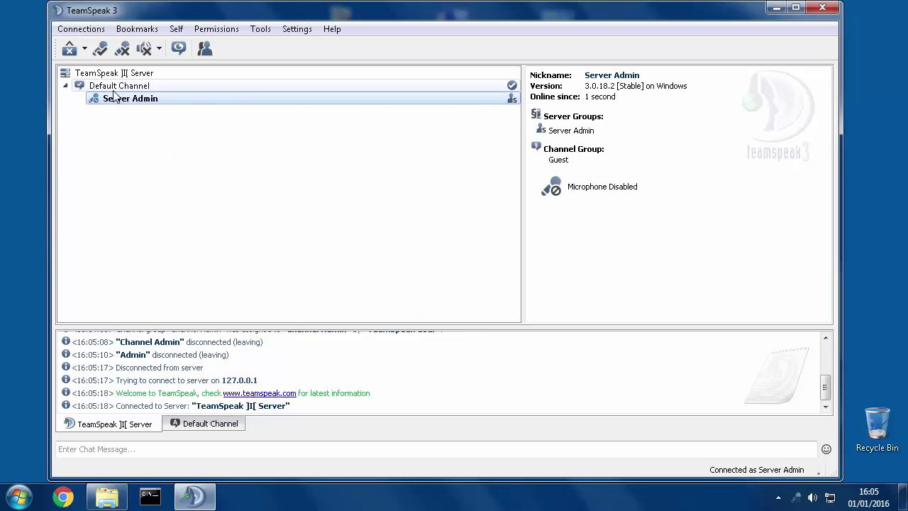
Bookmark the current connection with the label Server Admin (My server)
click(129, 32)
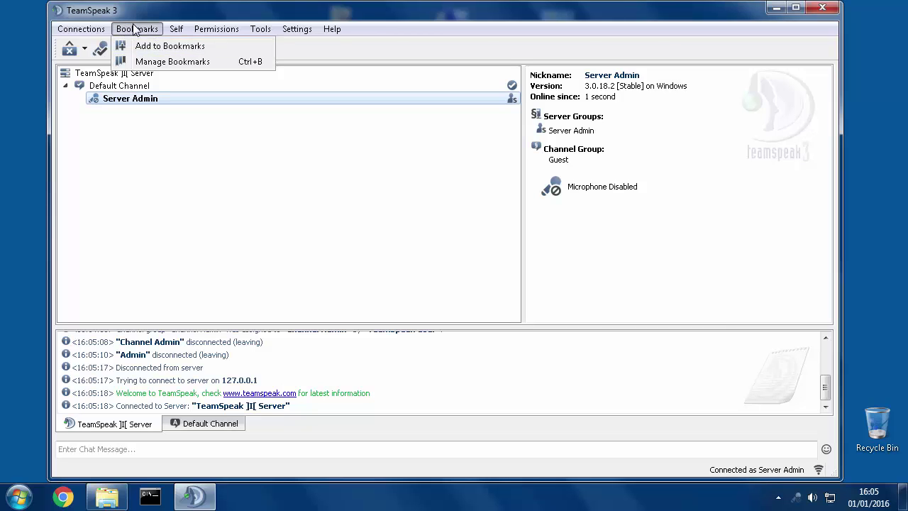
click(145, 47)
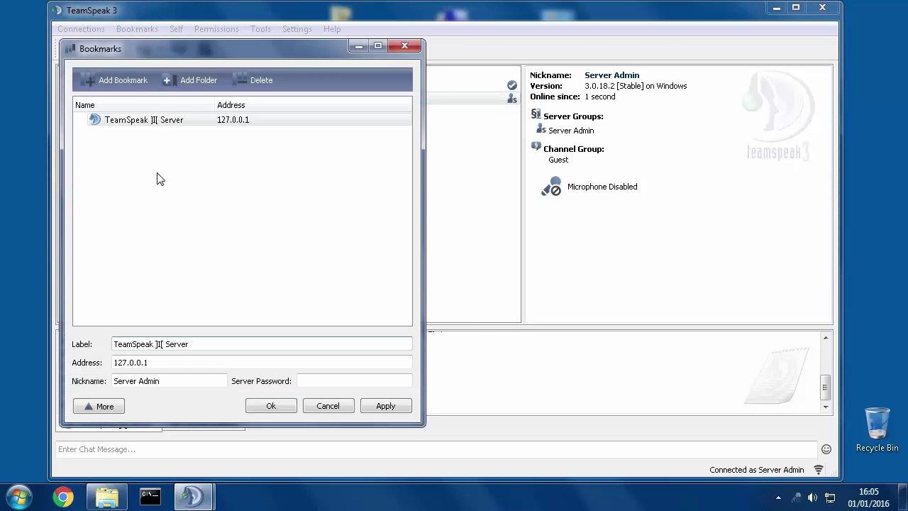
click(102, 406)
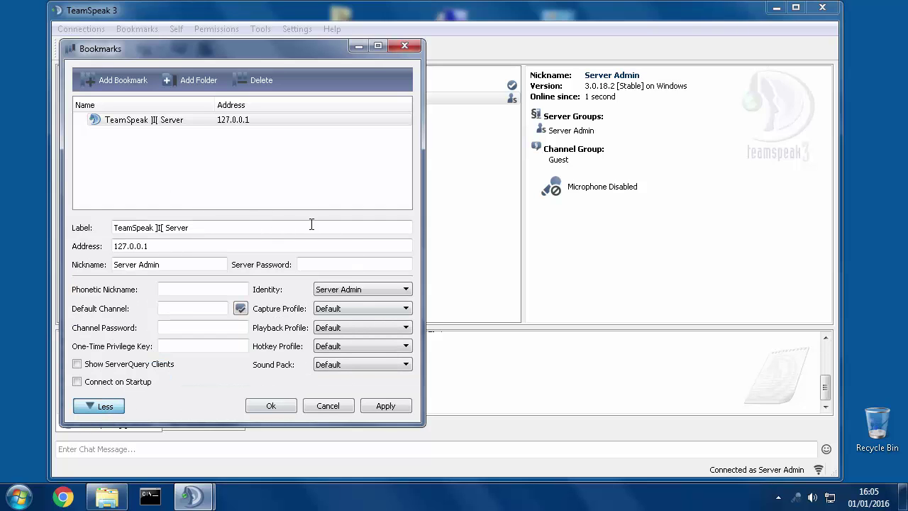
triple_click(157, 225)
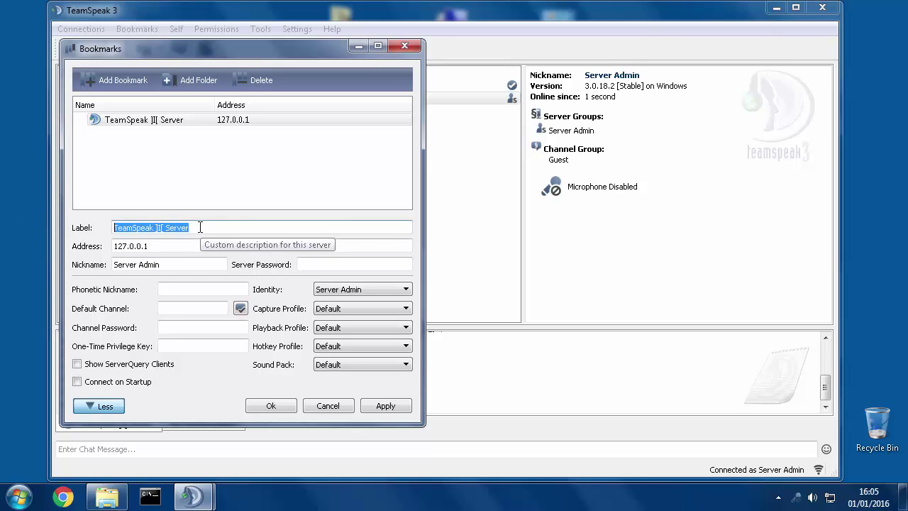
text(Server Admin (My server)
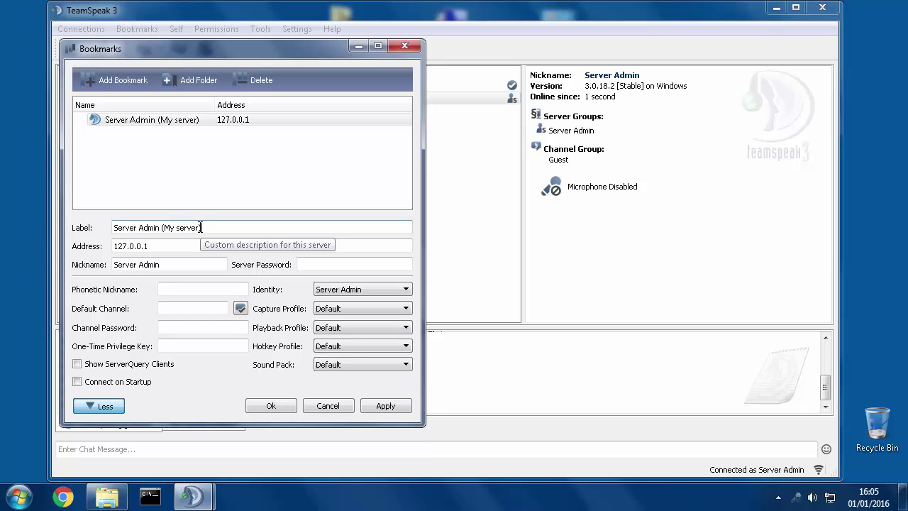
key(shift+Left)
key(shift+Left)
key(shift+Left)
key(shift+Left)
key(shift+Left)
key(shift+Left)
key(shift+Left)
key(shift+Left)
key(shift+Left)
key(shift+Left)
key(shift+Left)
click(262, 230)
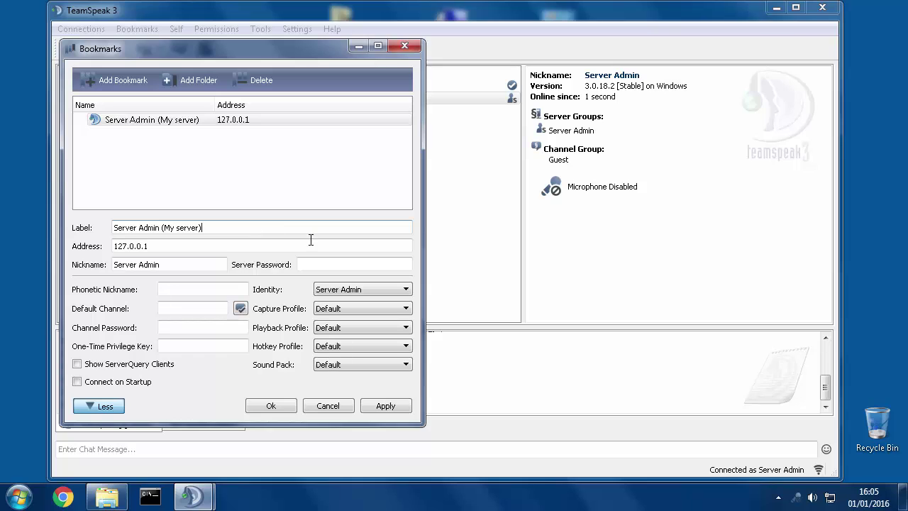
Keep Server Admin as the bookmark's identity and save the bookmark
click(346, 294)
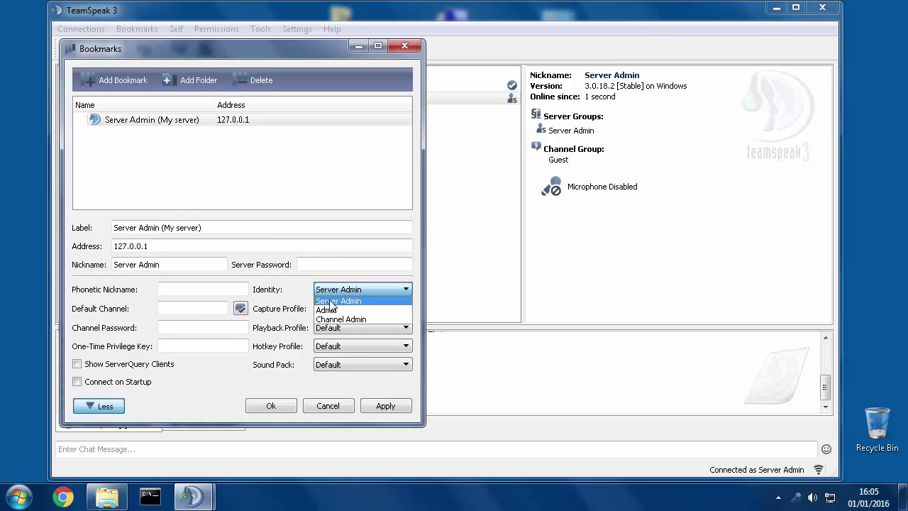
click(354, 302)
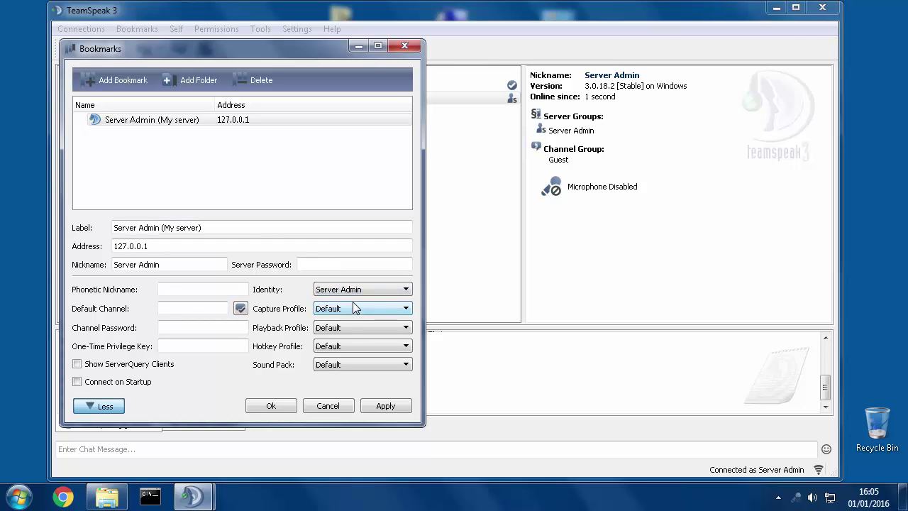
click(271, 406)
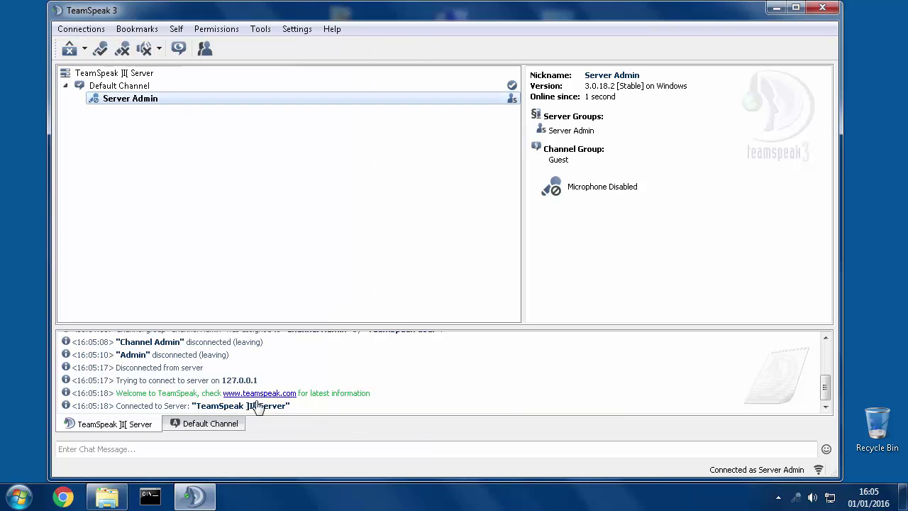
click(134, 29)
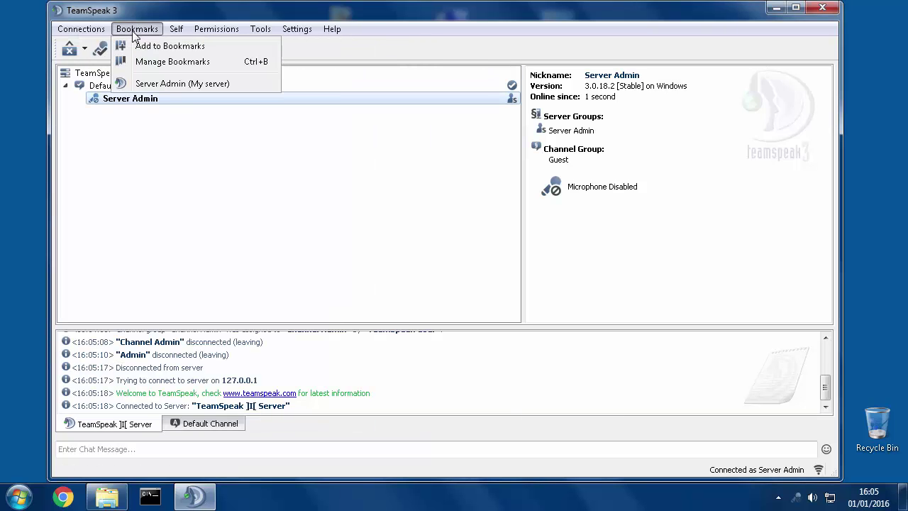
Connect via the Server Admin (My server) bookmark and add a bookmark labelled Admin (My server)
click(158, 84)
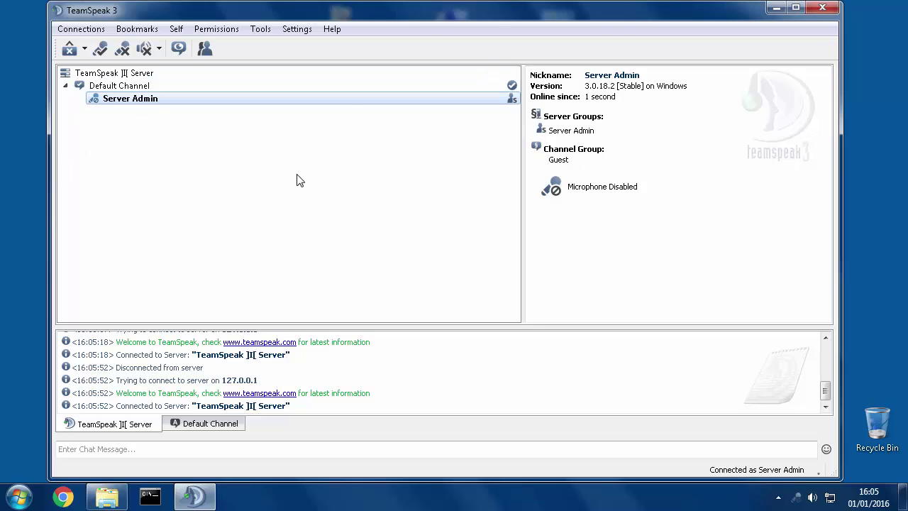
click(135, 30)
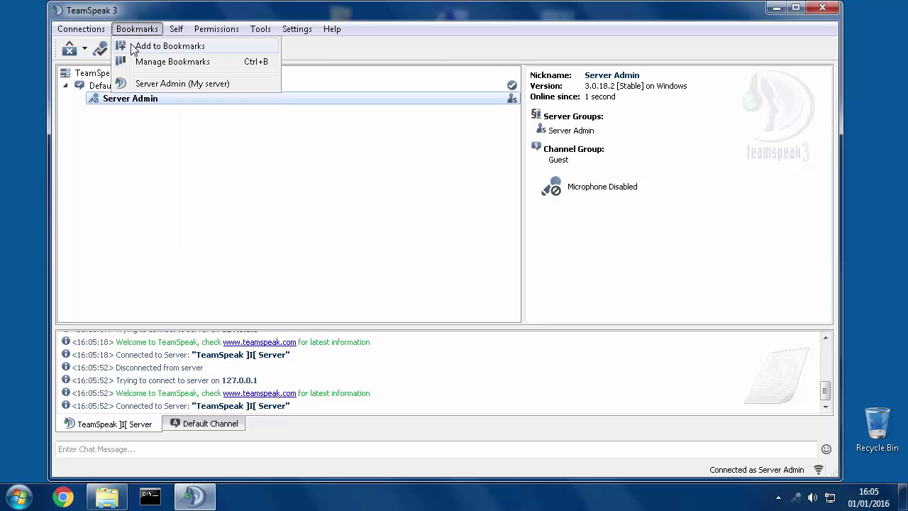
click(152, 46)
drag(201, 228, 118, 232)
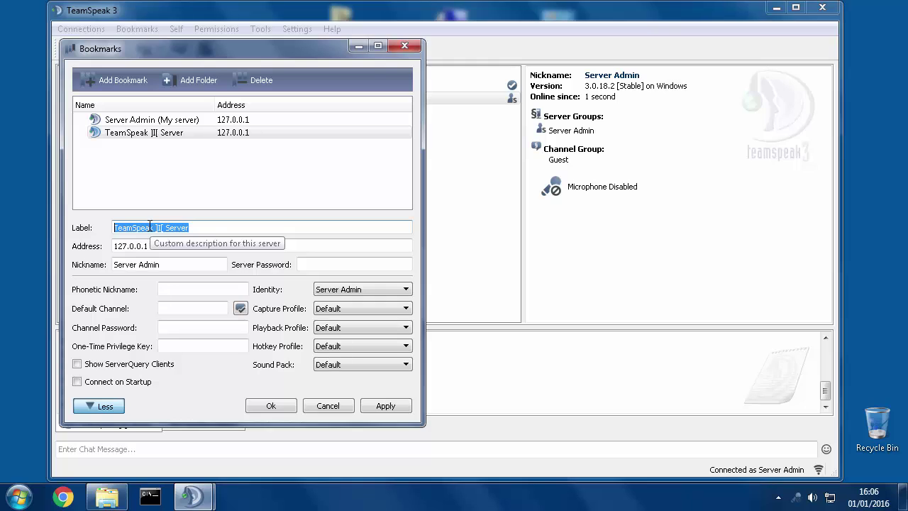
text(Admin (My server))
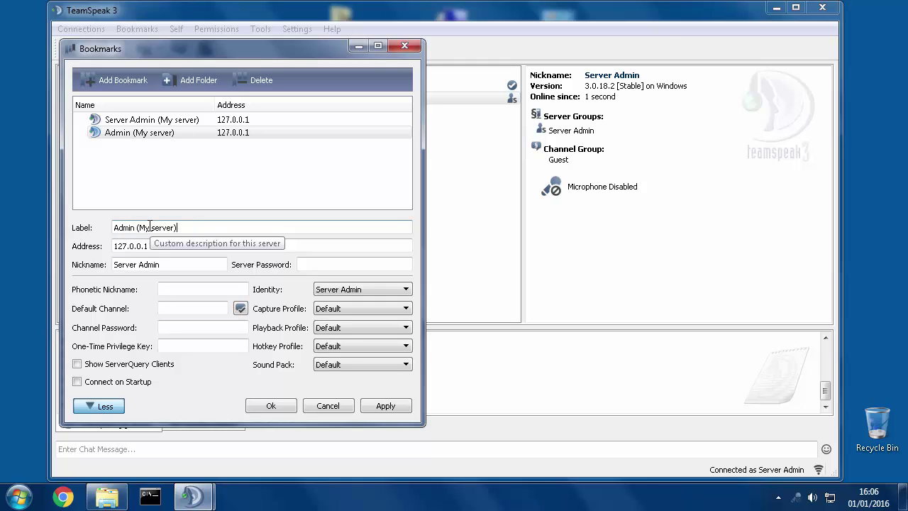
Set the new bookmark's identity to Admin and save it
click(342, 289)
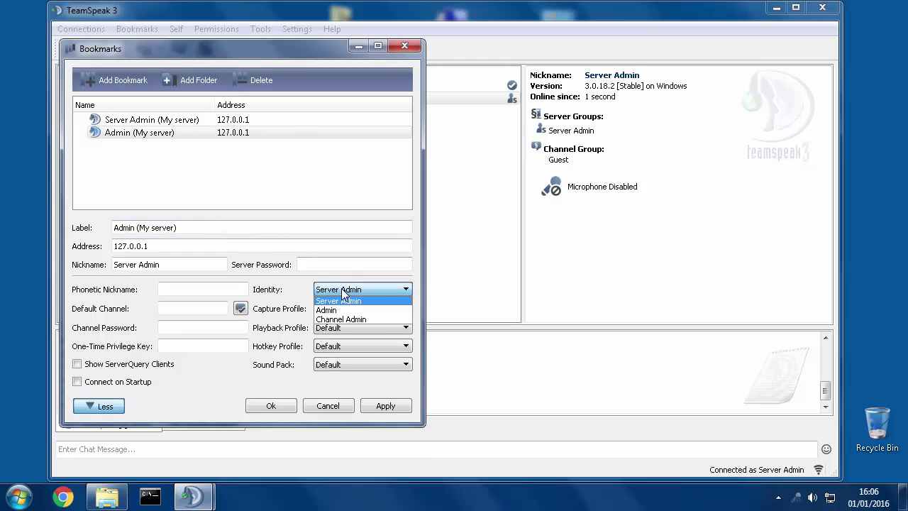
click(349, 310)
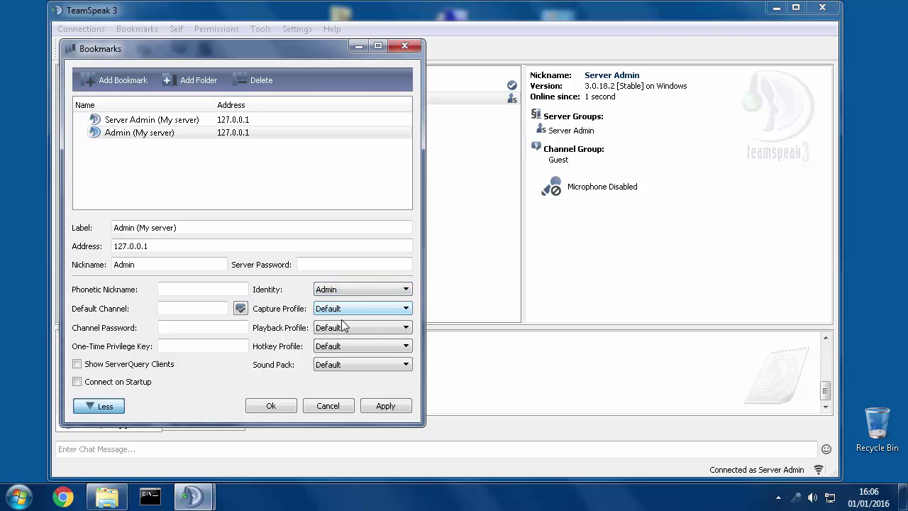
click(271, 406)
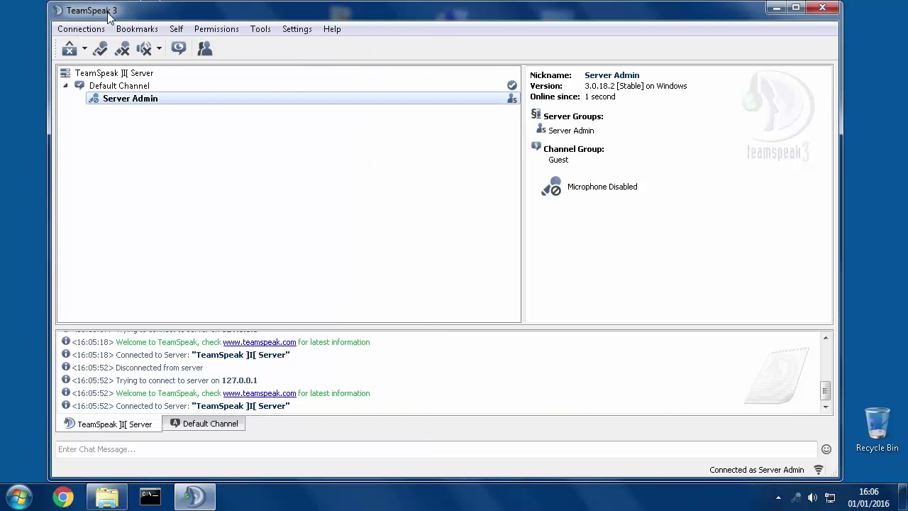
click(131, 30)
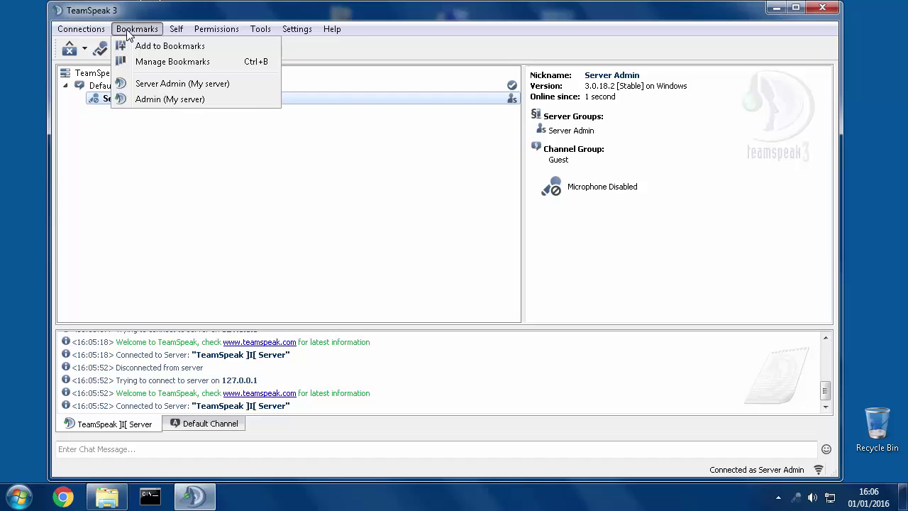
Connect via the Admin and Server Admin bookmarks, then open Admin (My server) in a second tab
click(173, 99)
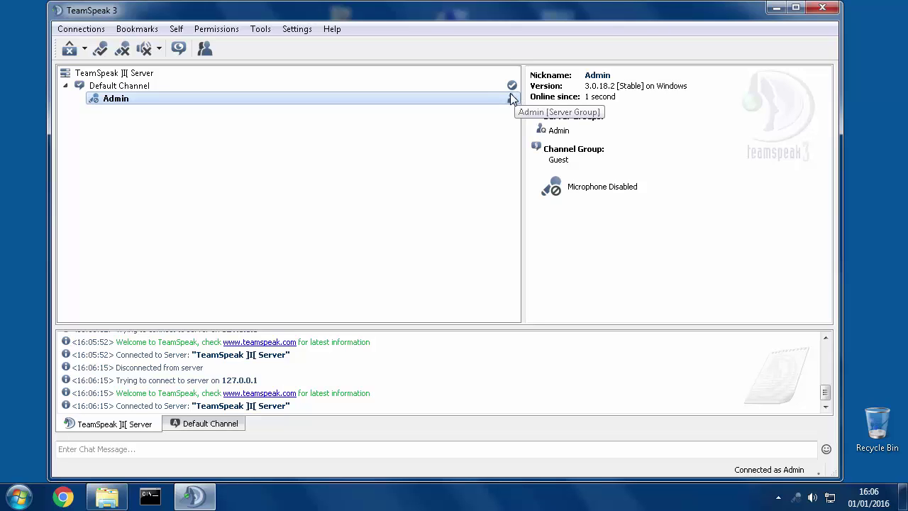
click(134, 29)
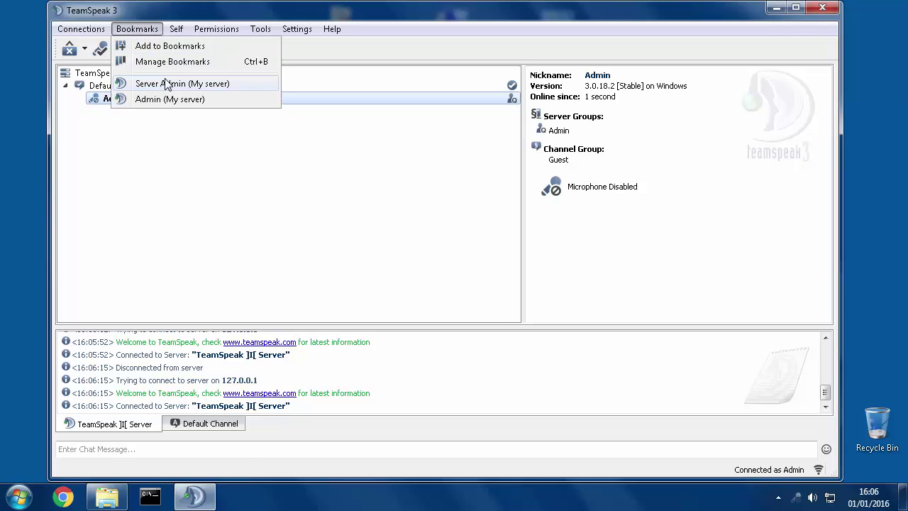
mouse_move(97, 36)
mouse_move(132, 29)
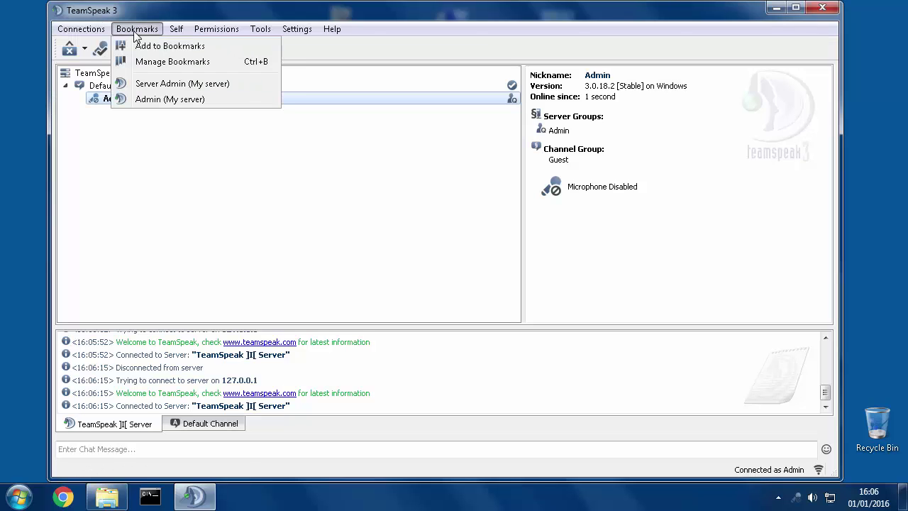
click(143, 86)
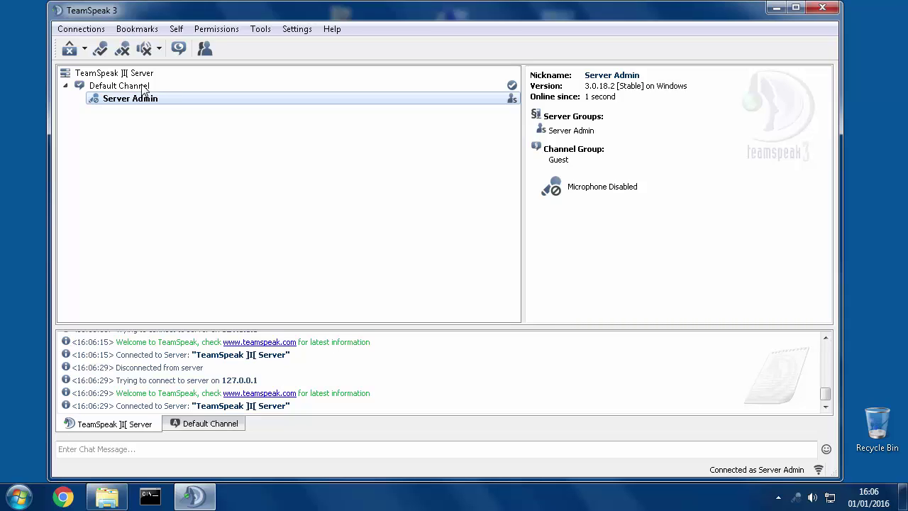
click(131, 34)
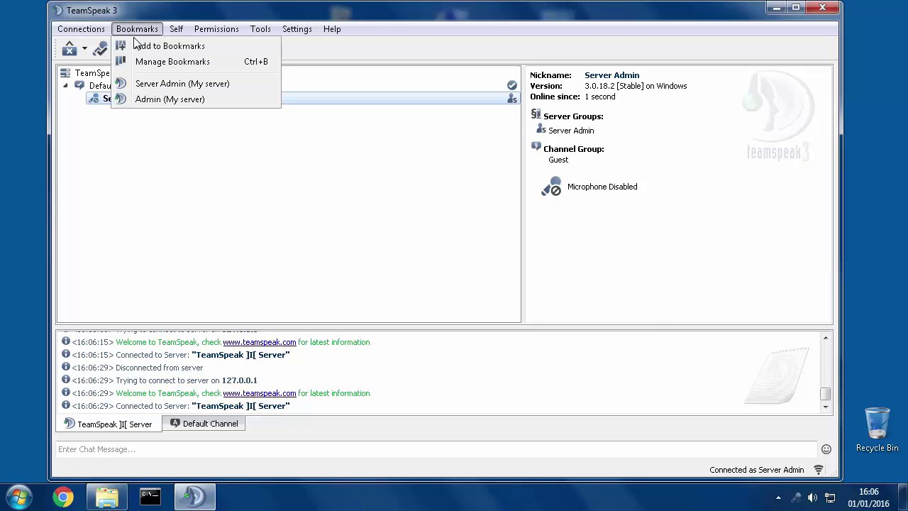
click(171, 100)
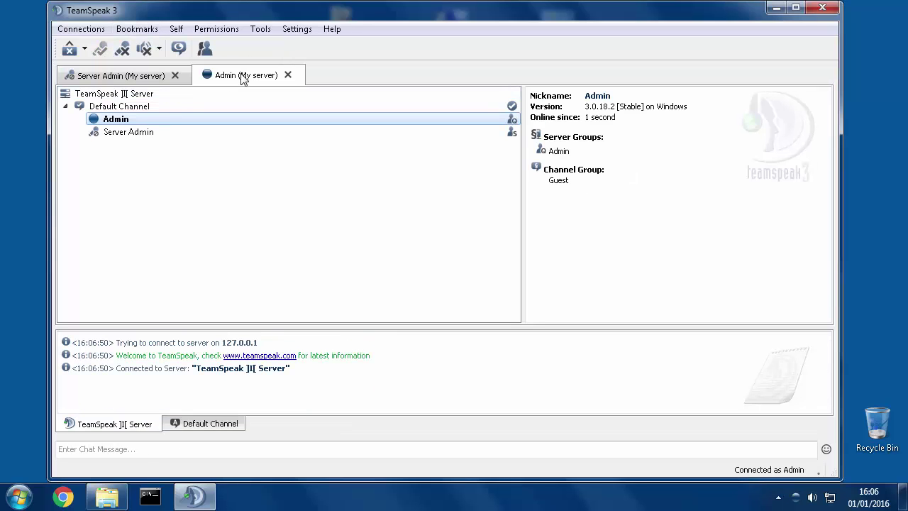
Bookmark the current server as 'Channel Admin (My server)' using the Channel Admin identity
click(136, 30)
click(138, 45)
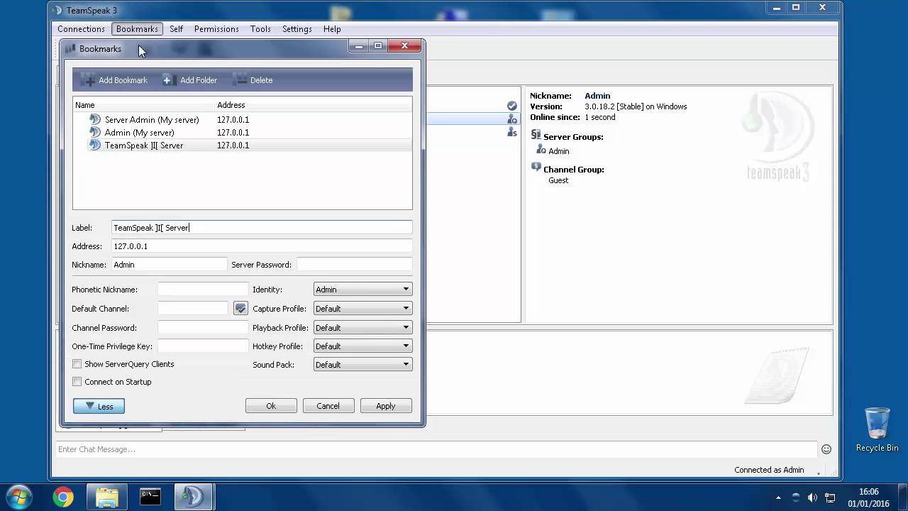
drag(219, 225, 53, 223)
text(Channel Admin)
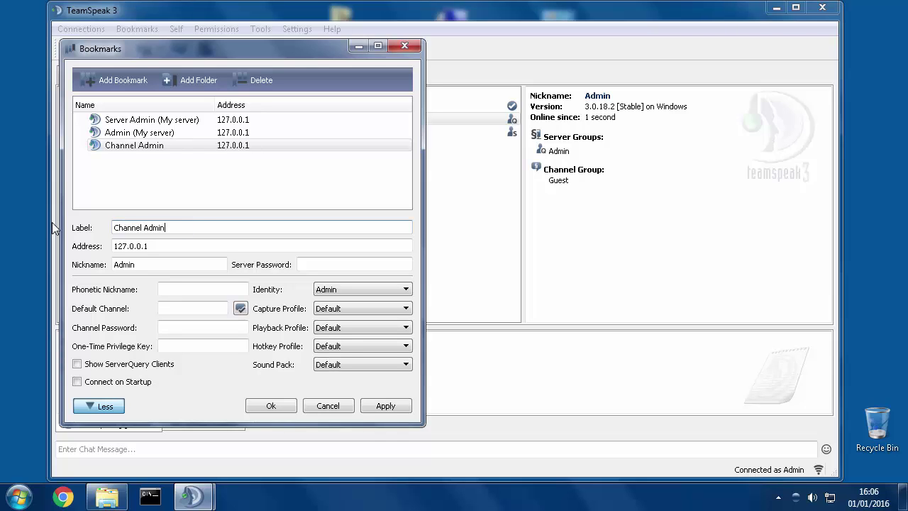
text( (My server))
click(330, 291)
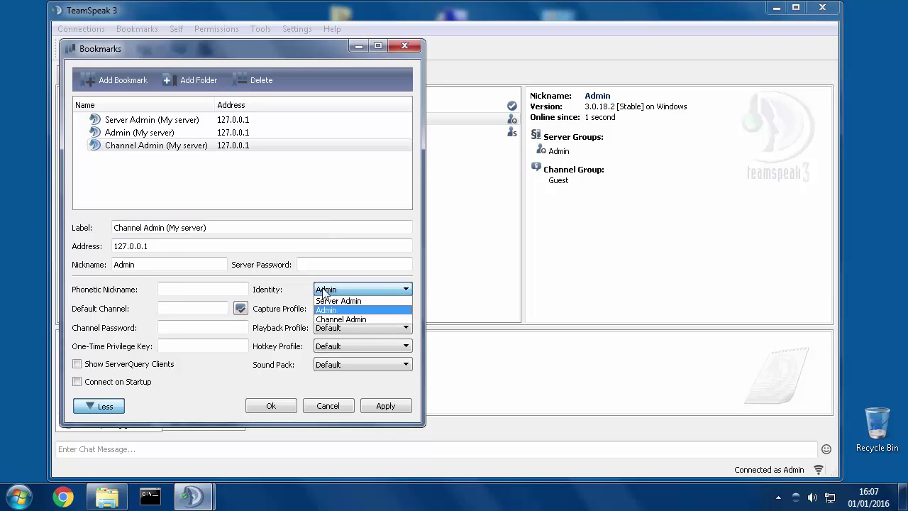
click(348, 319)
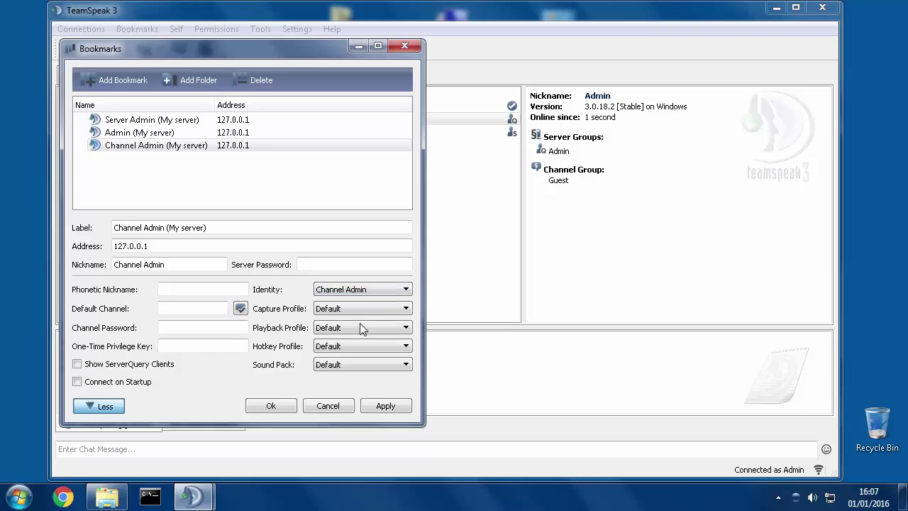
click(274, 406)
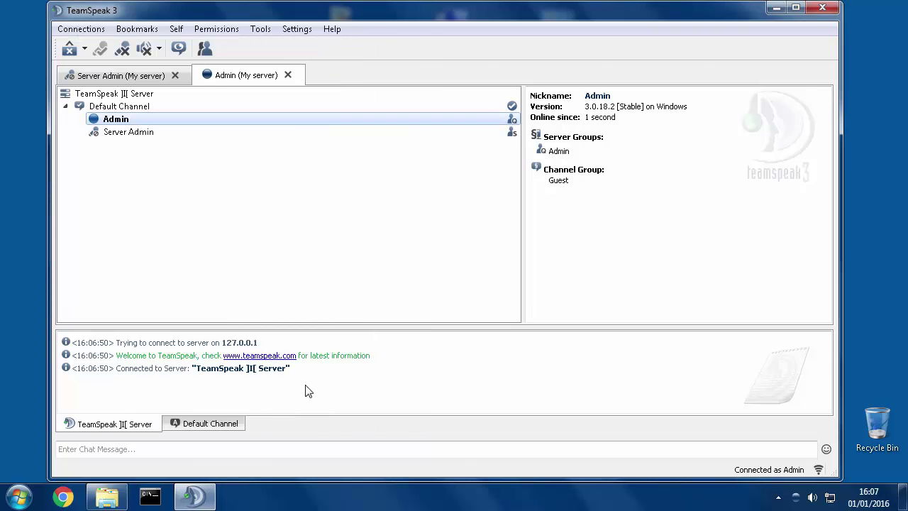
Open the Channel Admin (My server) bookmark in a third tab and cycle through the Admin, Server Admin and Channel Admin tabs
click(141, 29)
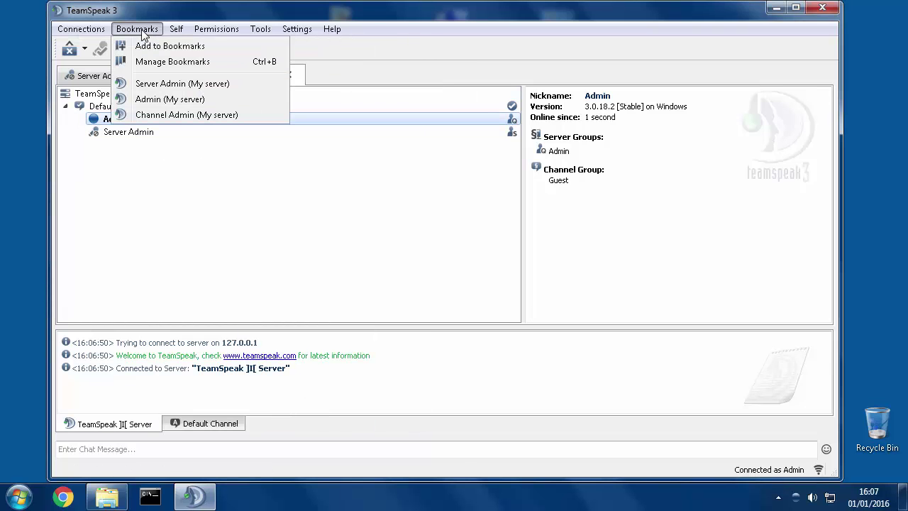
click(147, 115)
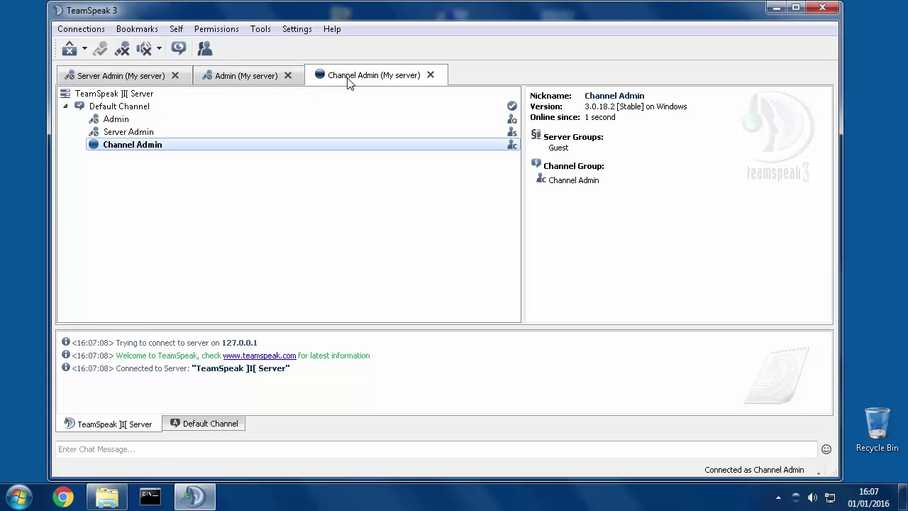
click(254, 79)
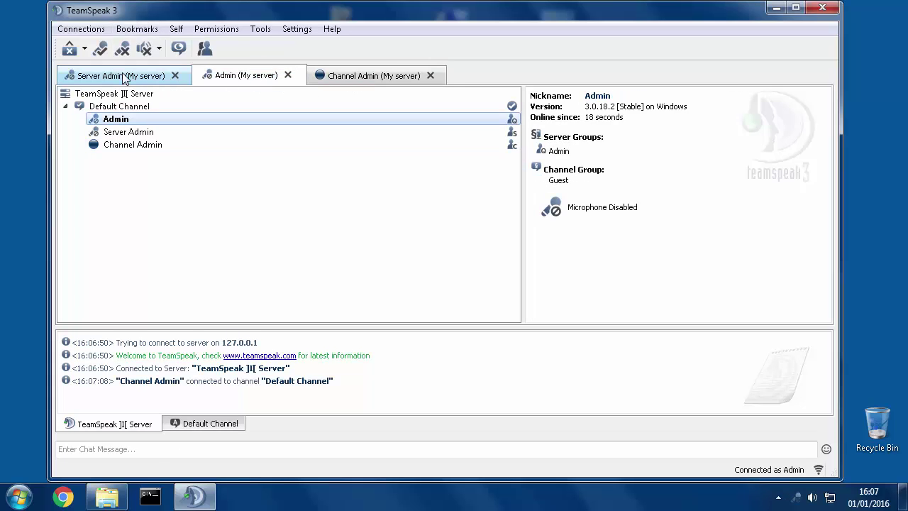
click(127, 75)
click(348, 76)
click(260, 79)
click(121, 76)
click(142, 29)
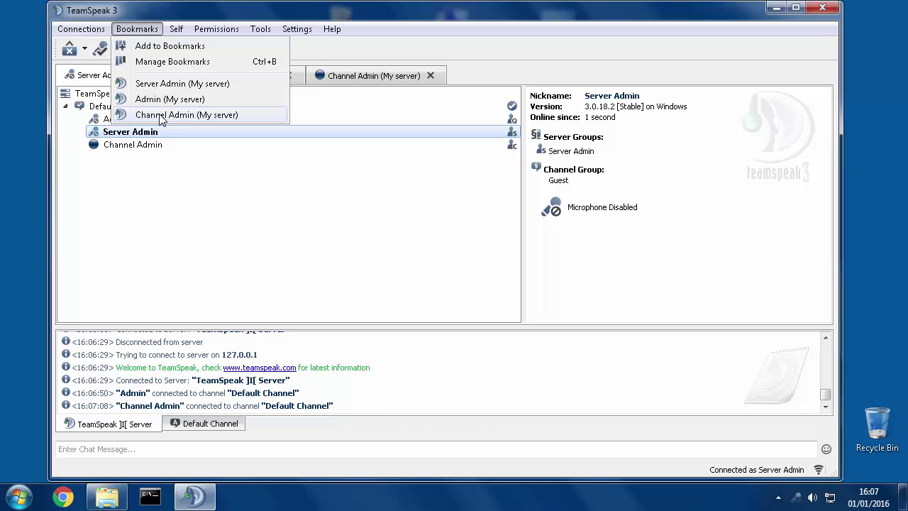
Dismiss the Bookmarks list without choosing a bookmark and bring the Admin (My server) tab to the front
click(102, 82)
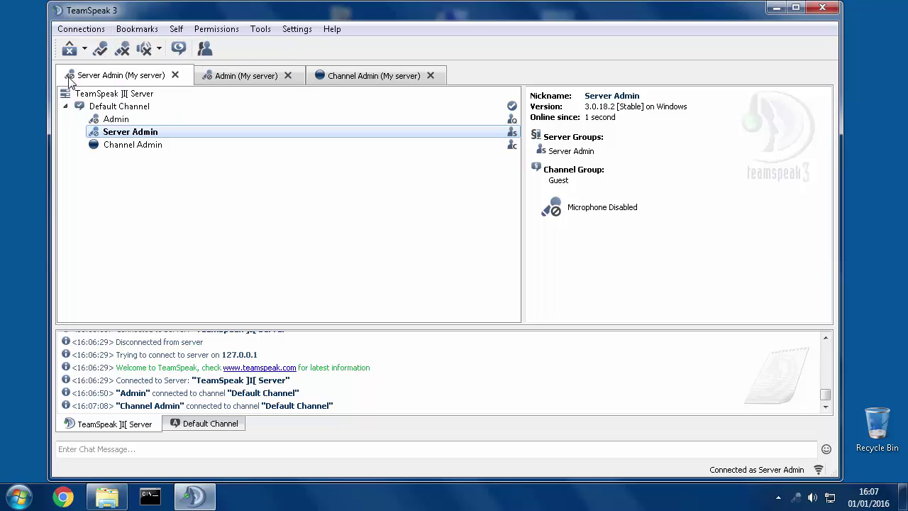
click(137, 28)
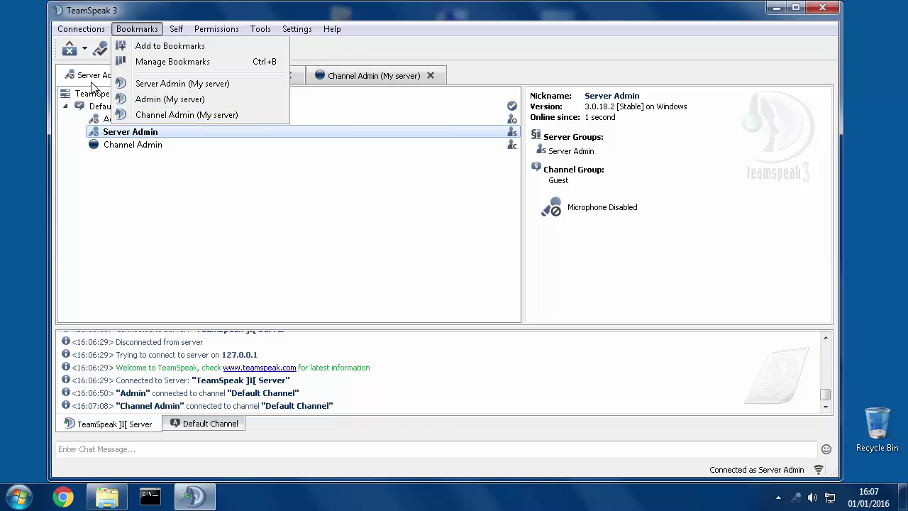
click(105, 106)
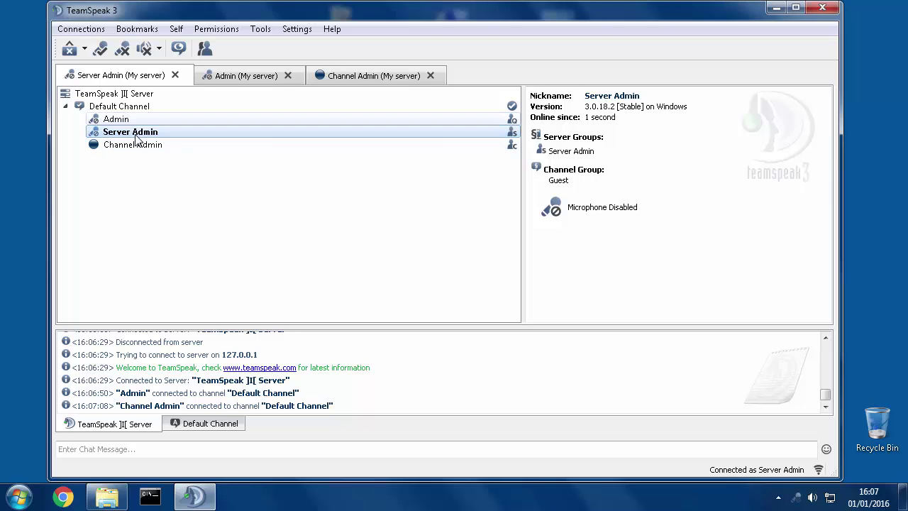
click(137, 28)
click(130, 13)
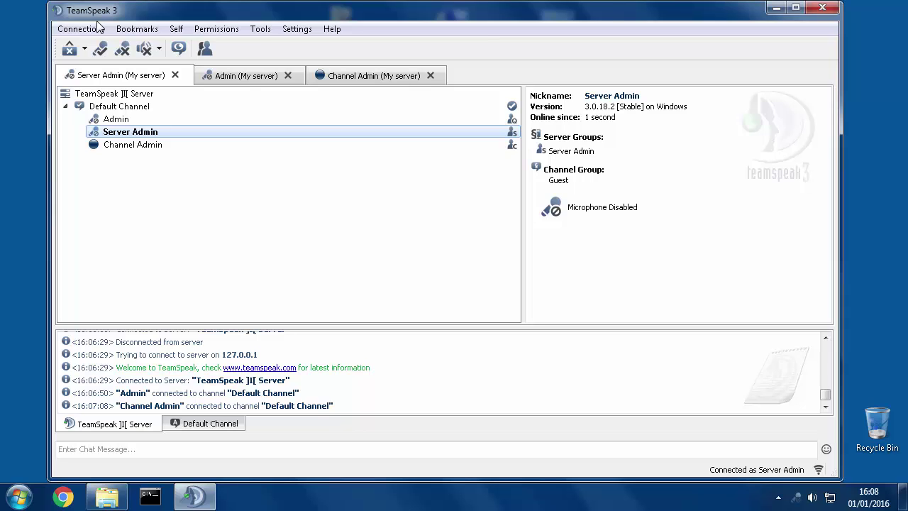
click(222, 78)
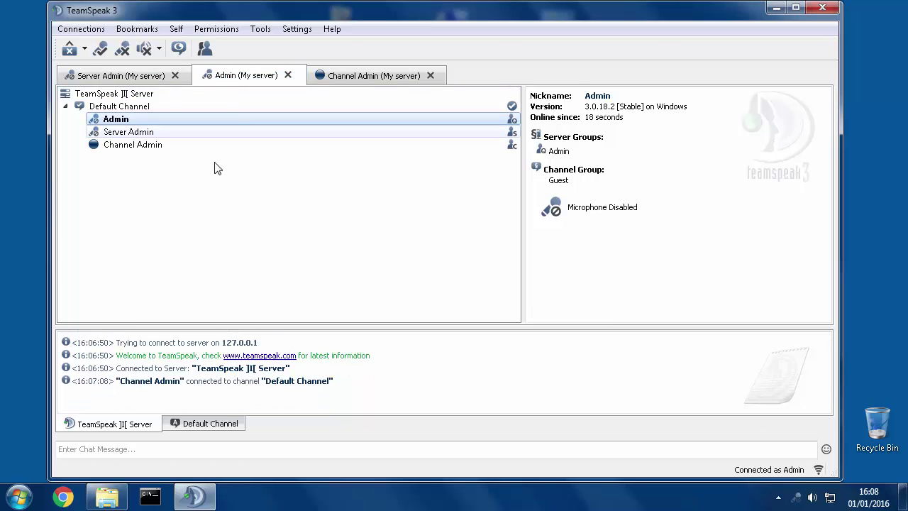